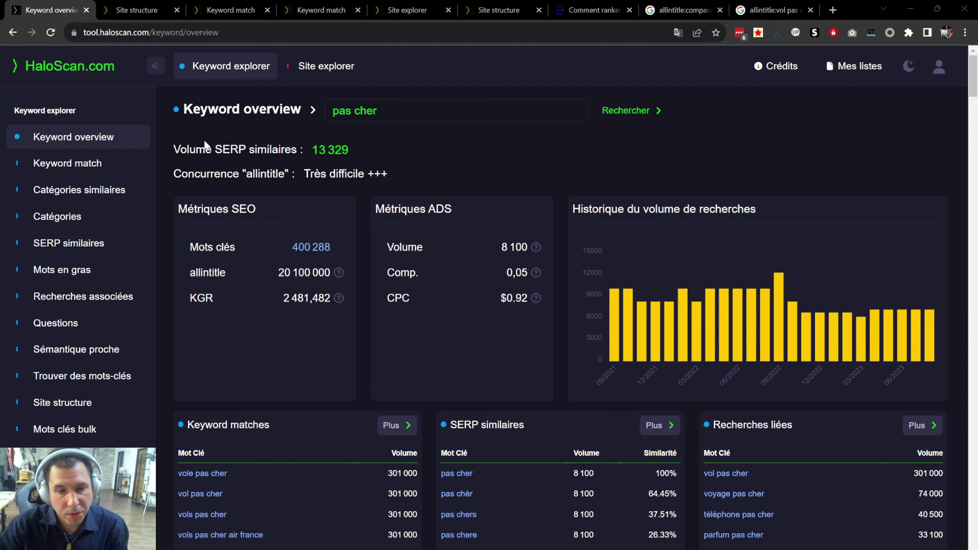
# Examine the ADS search volume and the similar-SERP volume for the keyword "pas cher" in the keyword overview.
pyautogui.click(386, 111)
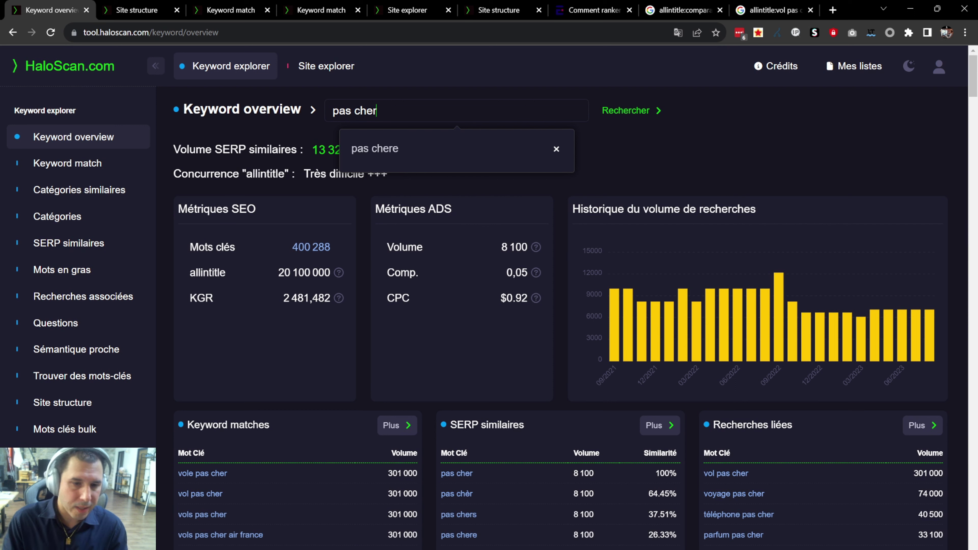
pyautogui.click(221, 138)
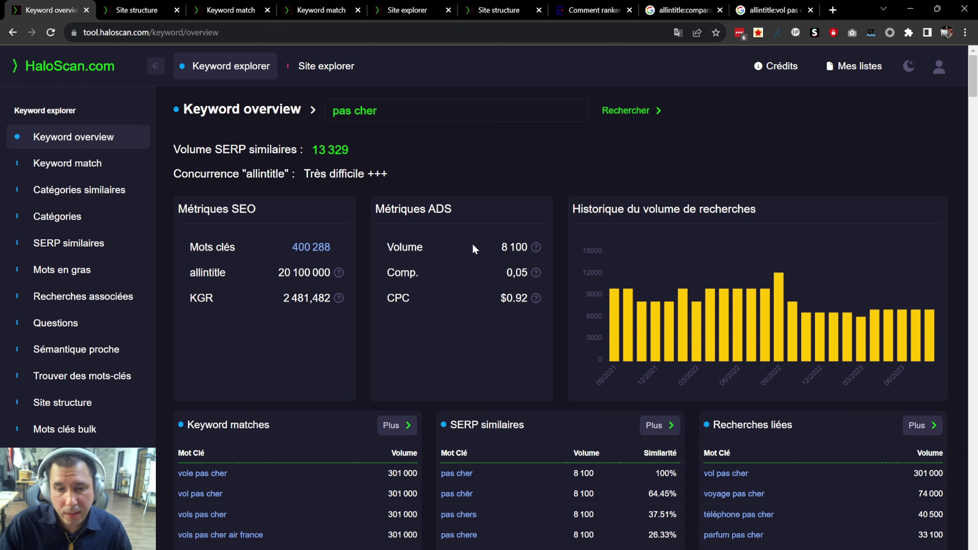
pyautogui.moveTo(474, 249); pyautogui.dragTo(509, 249)
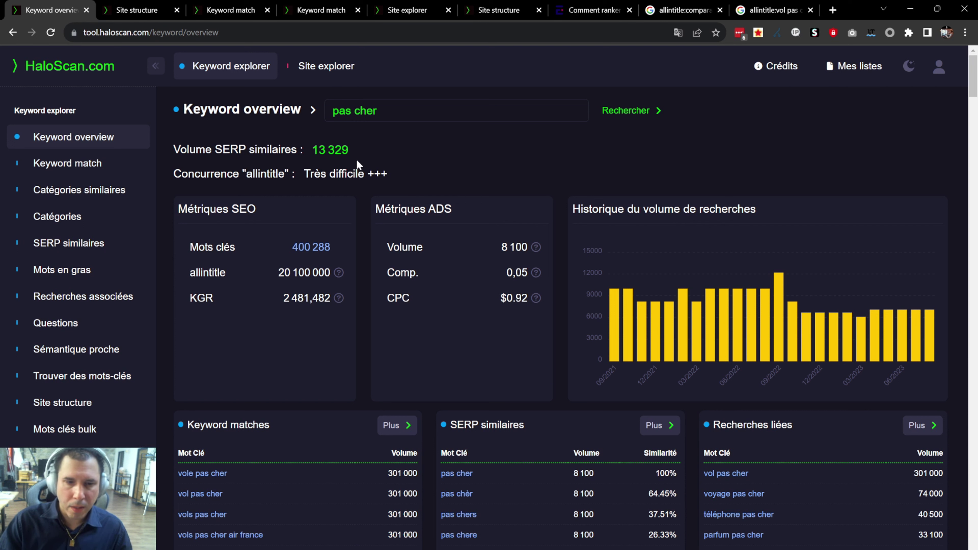
pyautogui.moveTo(357, 160); pyautogui.dragTo(312, 148)
pyautogui.click(362, 149)
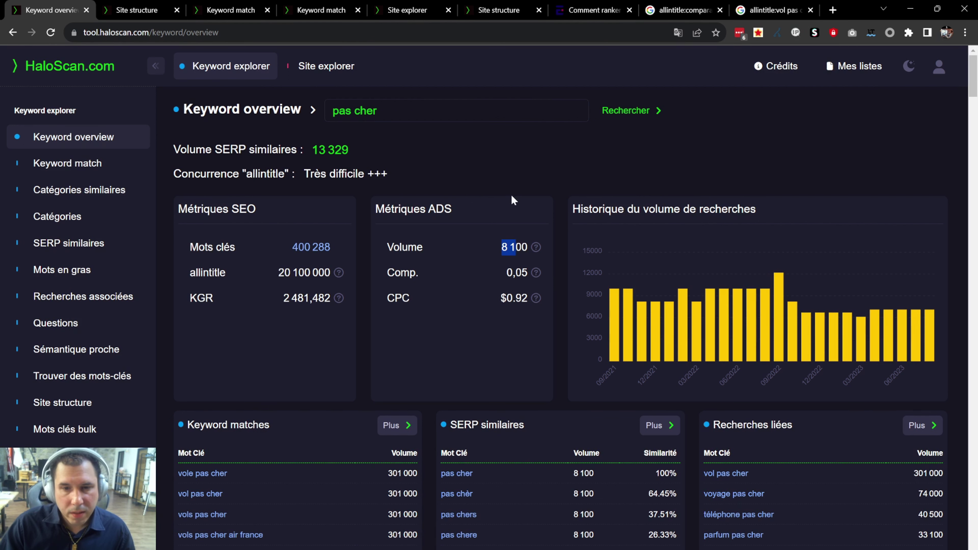
# Search Google for "kgr" in a new tab and read the Keyword Golden Ratio formula in the eminence.ch article.
pyautogui.click(828, 11)
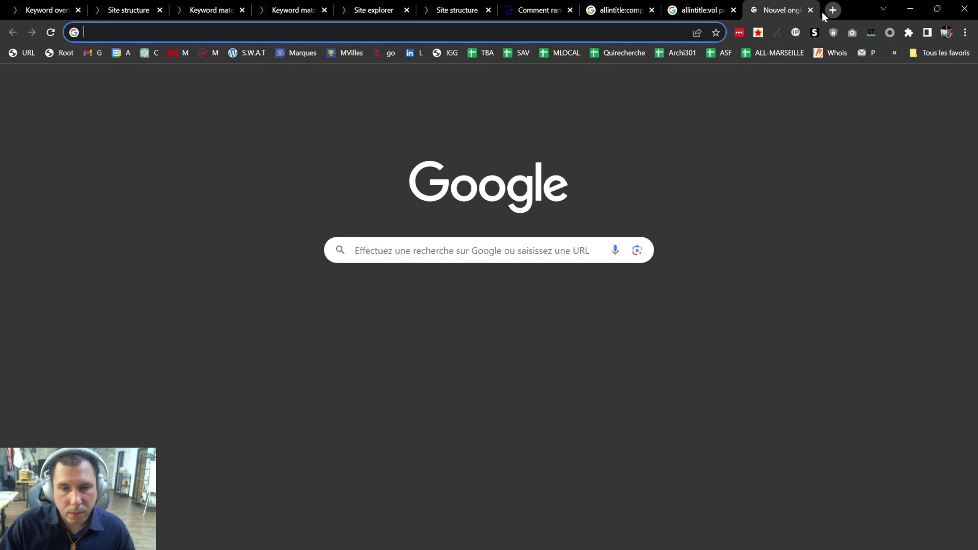
pyautogui.write('kg')
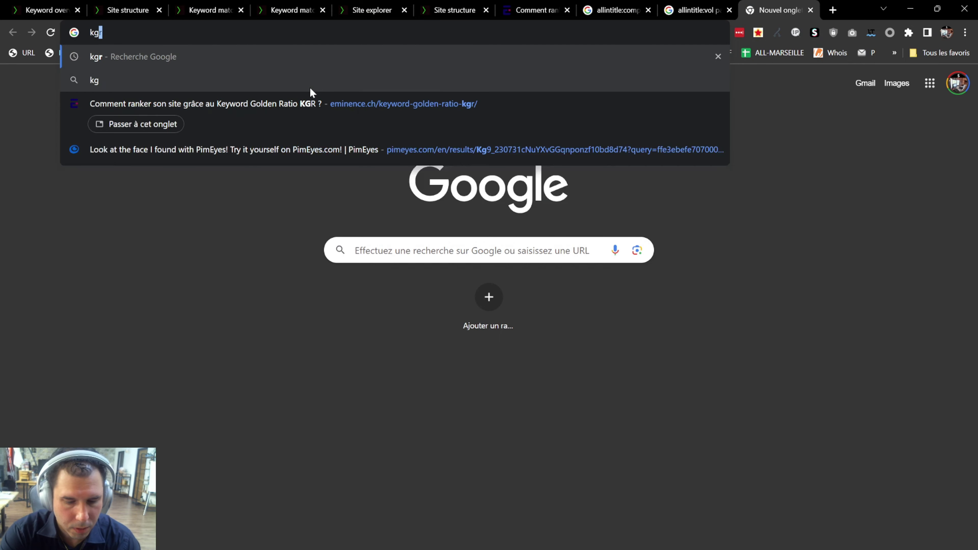
pyautogui.press('Return')
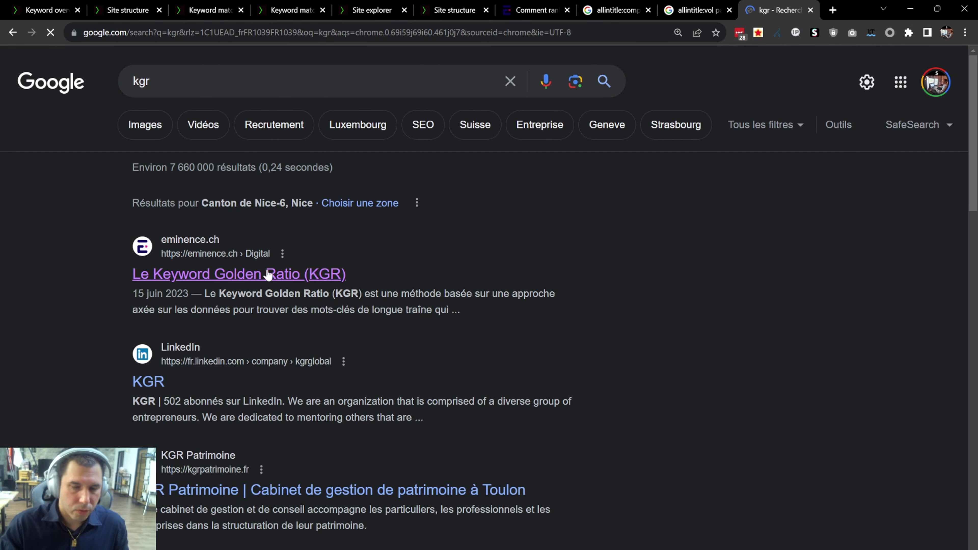
pyautogui.click(268, 276)
pyautogui.scroll(-6, 478, 238)
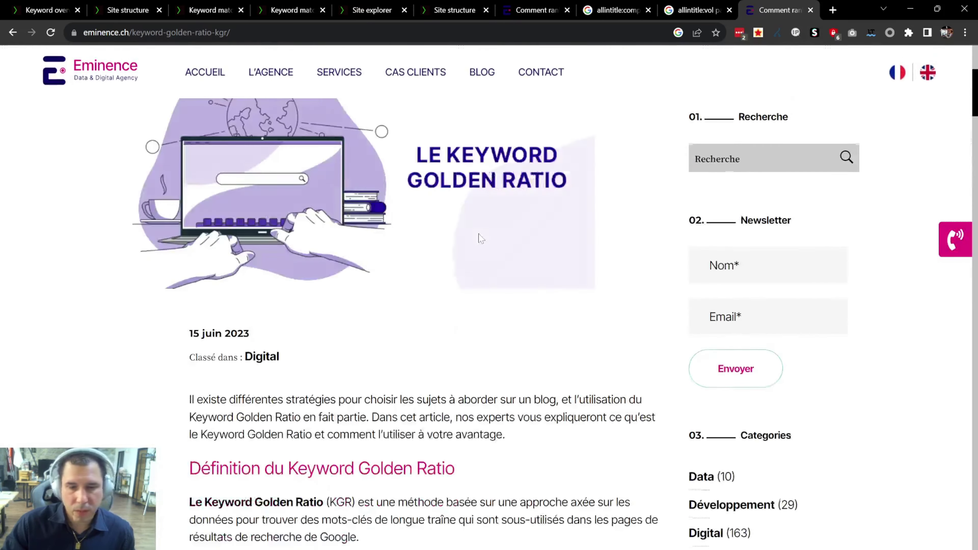
pyautogui.scroll(-6, 481, 239)
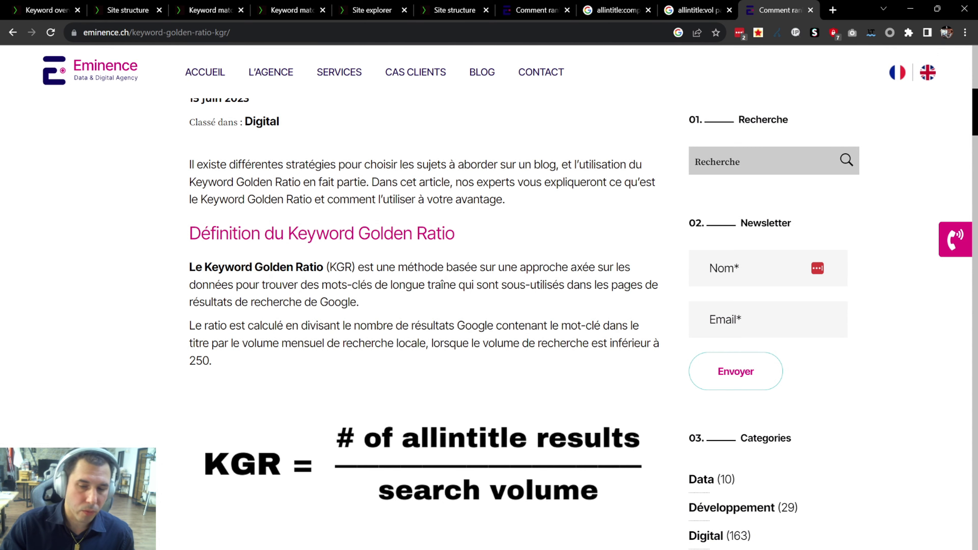
pyautogui.scroll(-2, 364, 377)
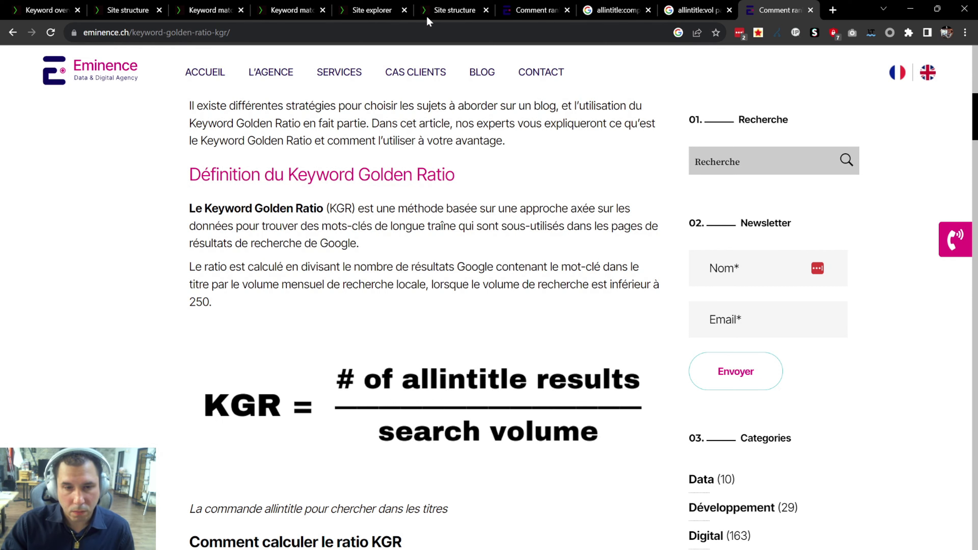
# Return to the "pas cher" keyword overview and examine its "allintitle" competition rating.
pyautogui.click(39, 12)
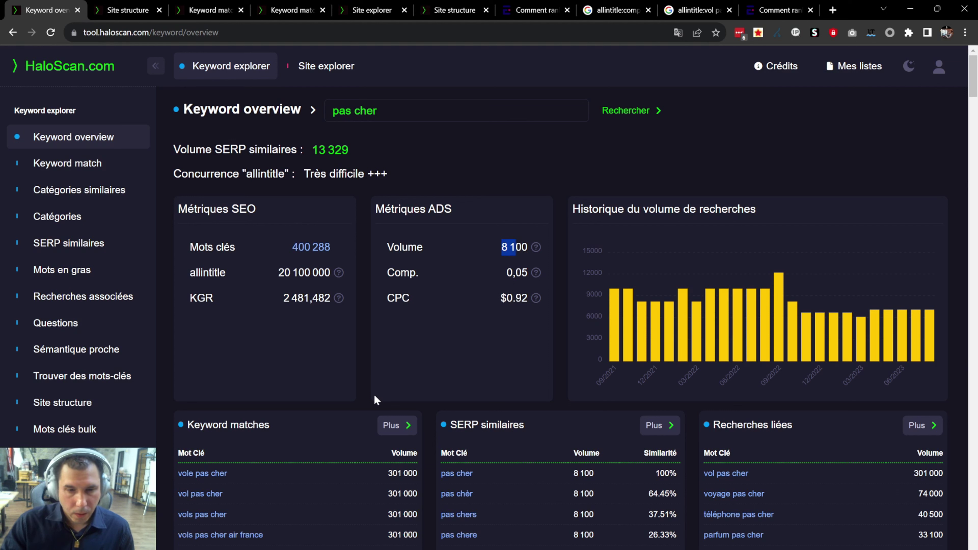
pyautogui.moveTo(310, 175); pyautogui.dragTo(416, 181)
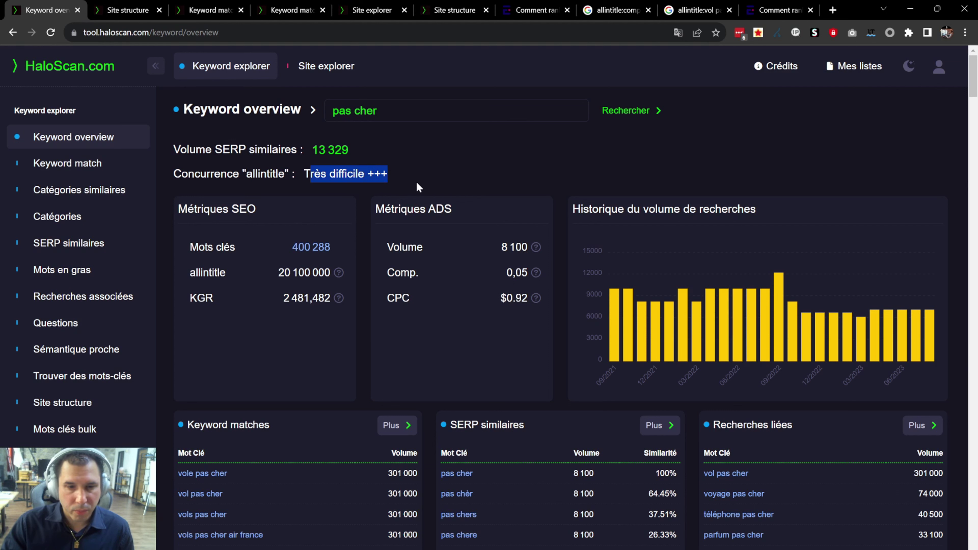
pyautogui.moveTo(314, 174); pyautogui.dragTo(411, 177)
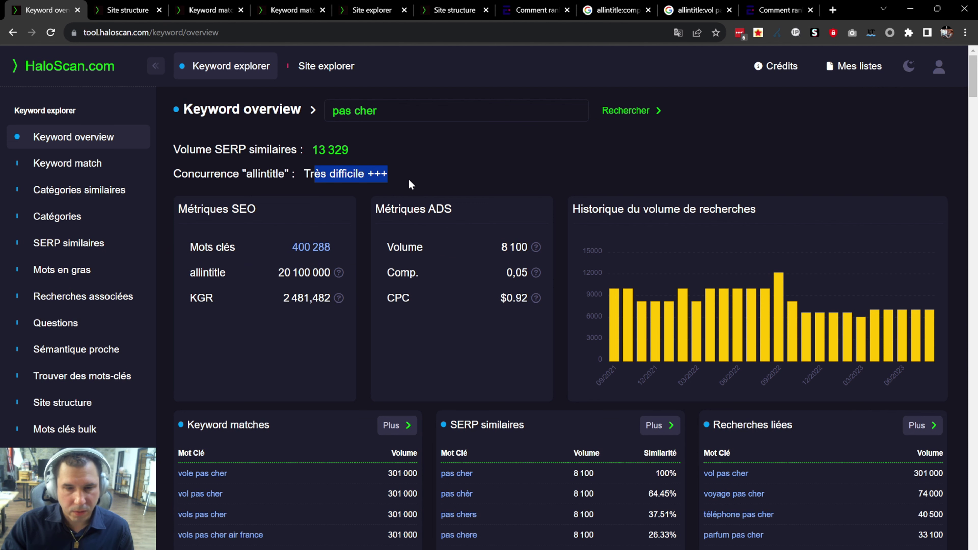
# Review the related keyword lists, the category tree and the SERP results in the "pas cher" overview.
pyautogui.scroll(-3, 476, 290)
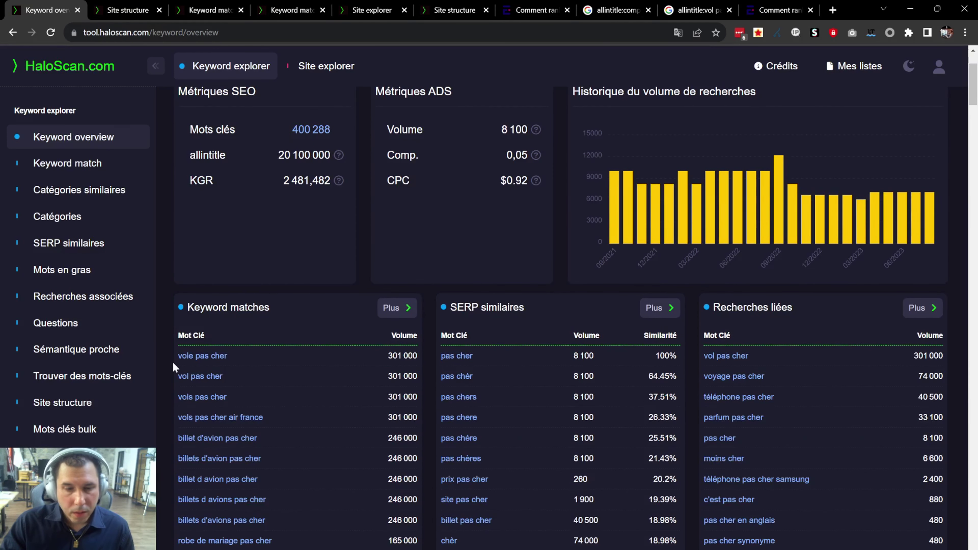
pyautogui.scroll(-2, 307, 421)
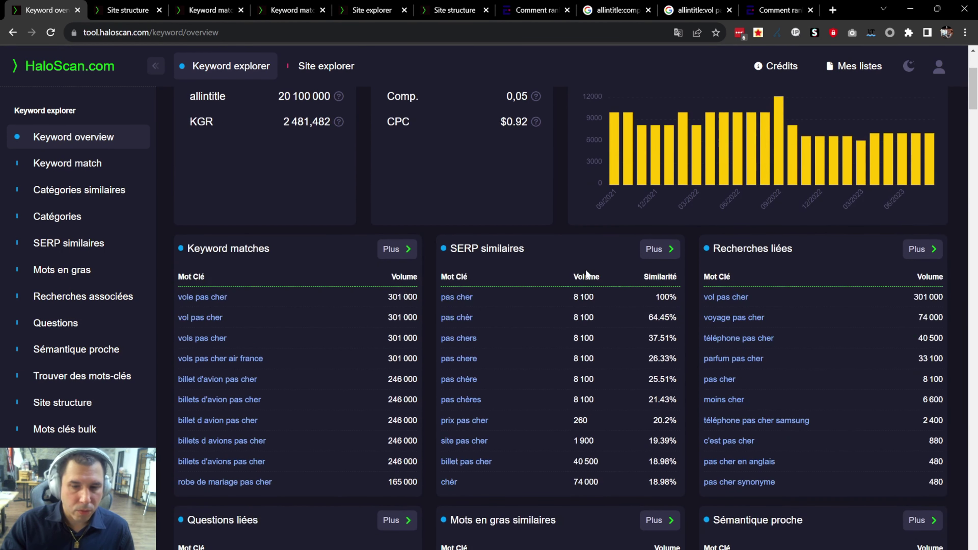
pyautogui.scroll(-15, 568, 301)
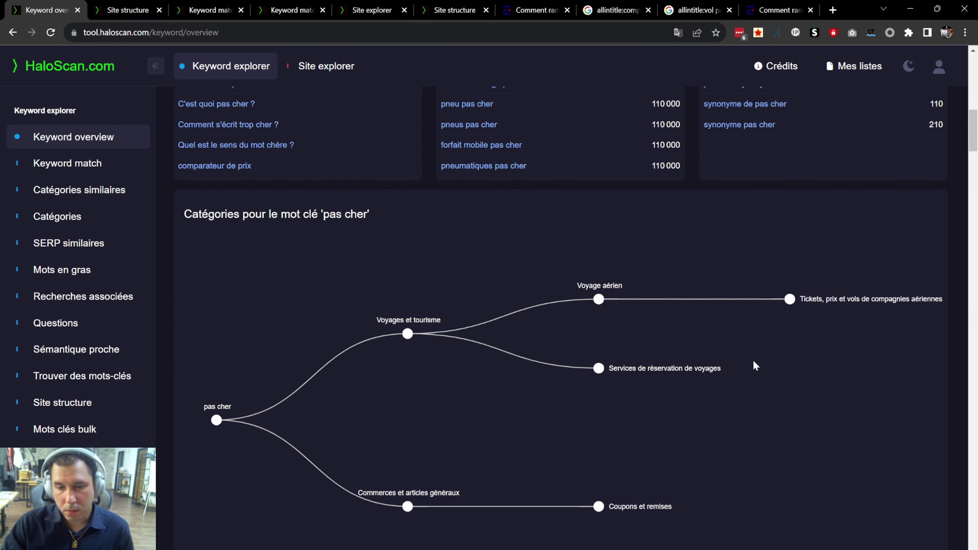
pyautogui.scroll(-7, 552, 362)
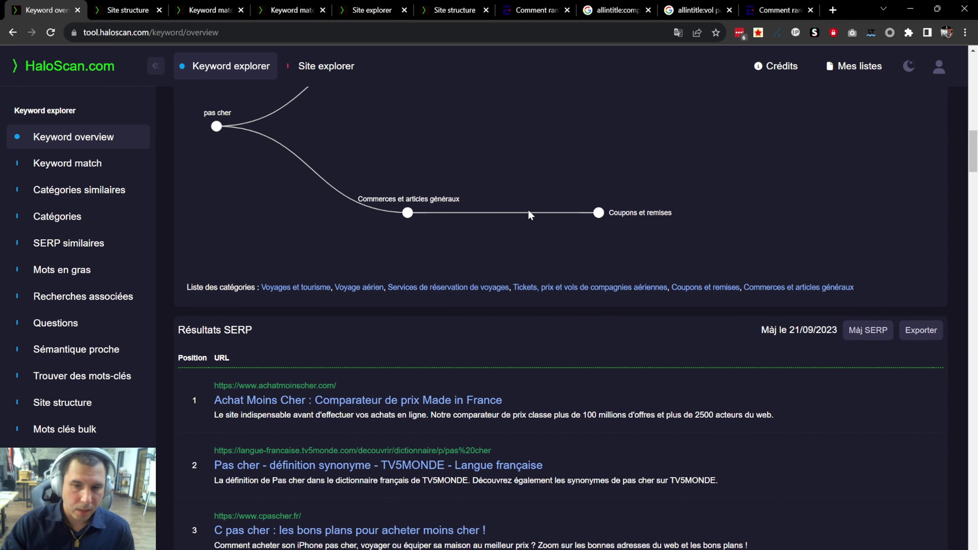
pyautogui.scroll(-1, 782, 274)
pyautogui.scroll(-20, 781, 271)
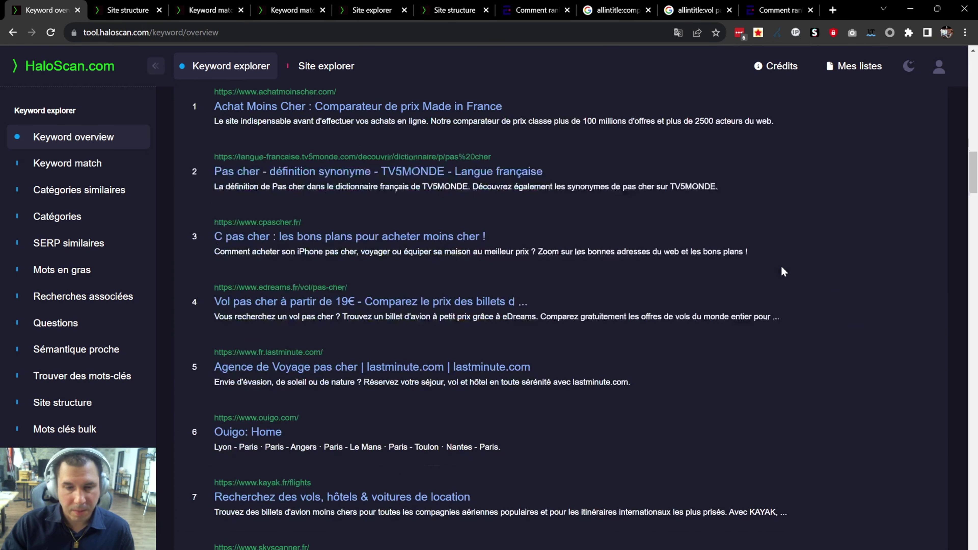
pyautogui.scroll(20, 532, 156)
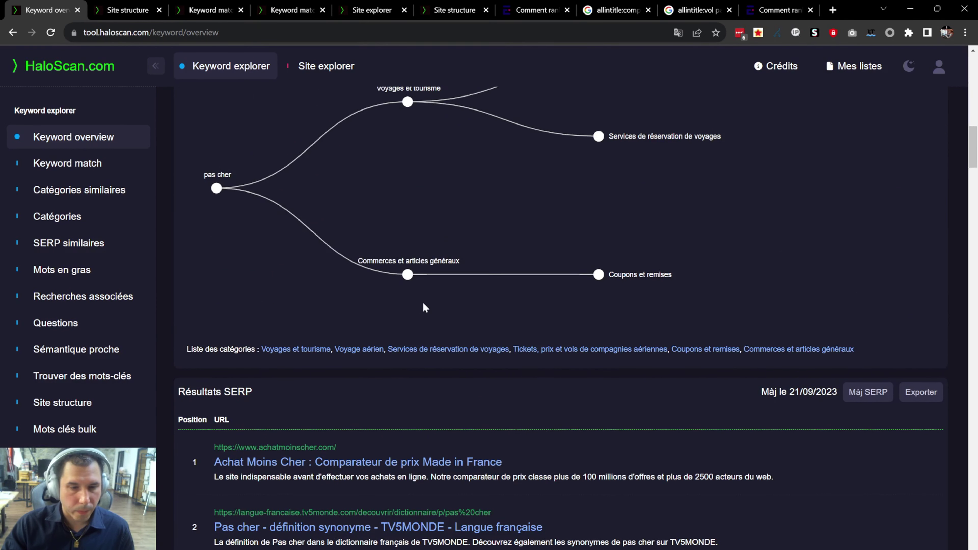
pyautogui.scroll(5, 422, 304)
pyautogui.scroll(-6, 424, 307)
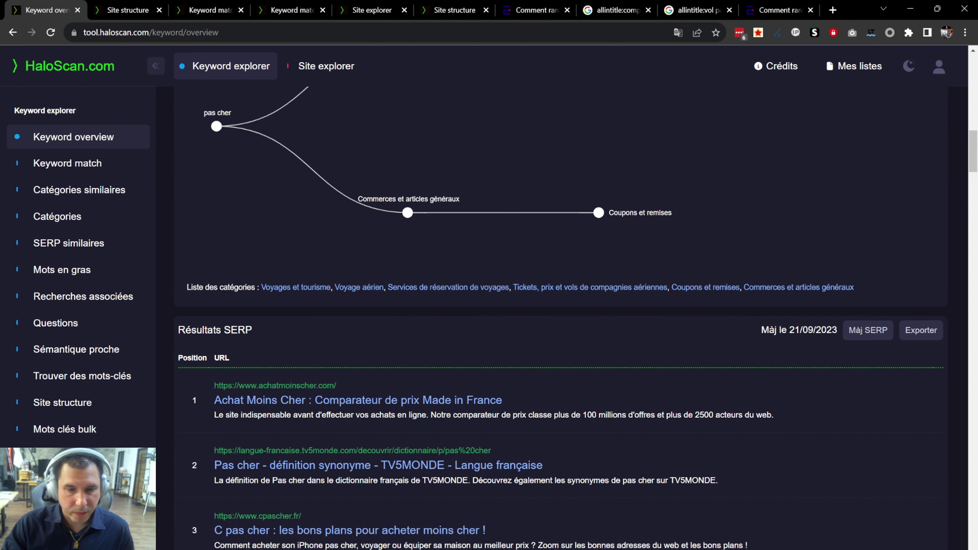
pyautogui.scroll(15, 728, 355)
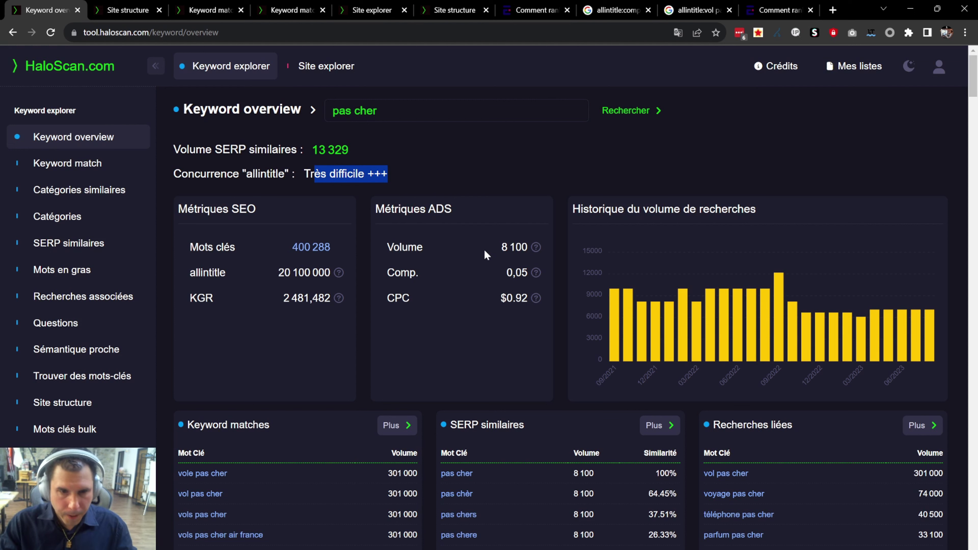
# Open the Keyword match report and search it for "comparateur".
pyautogui.click(59, 169)
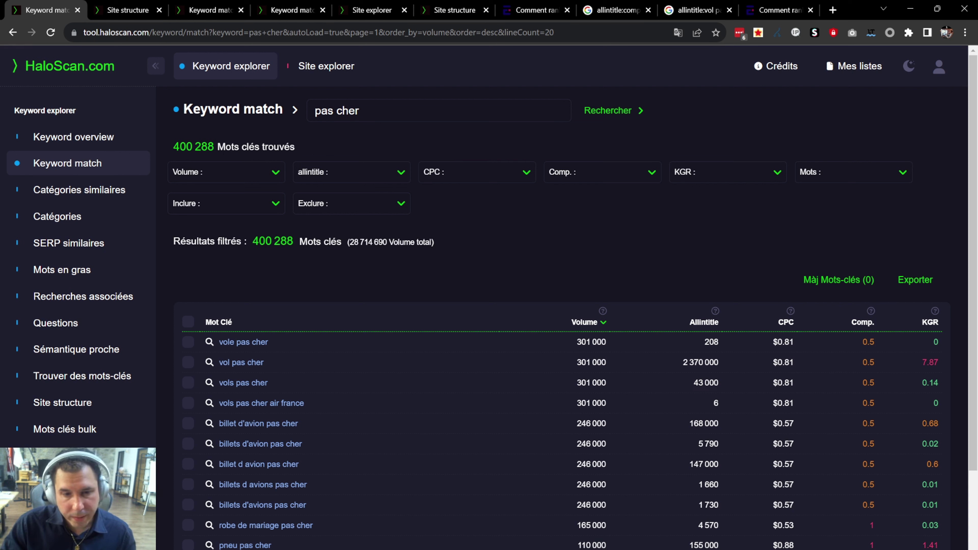
pyautogui.hotkey('ctrl', 'a')
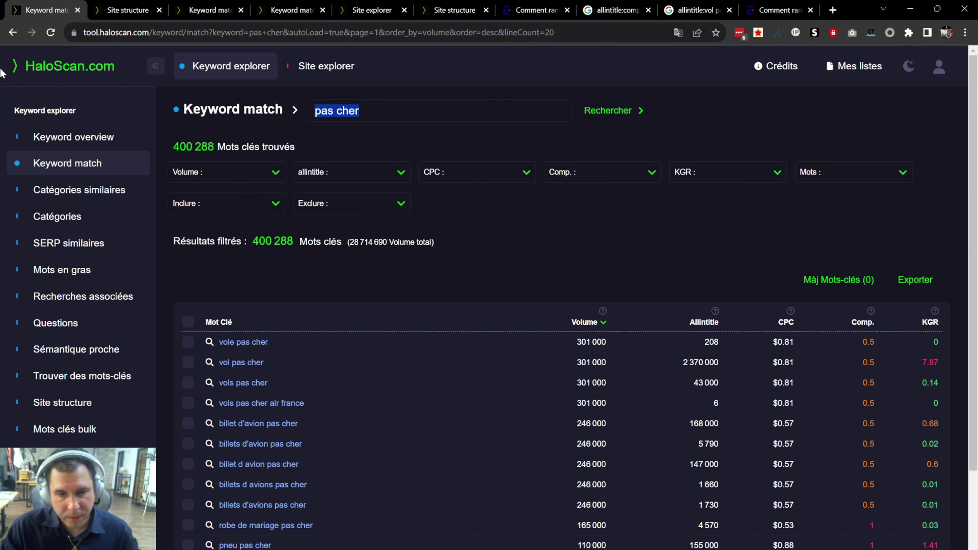
pyautogui.write('comparateur')
pyautogui.press('Return')
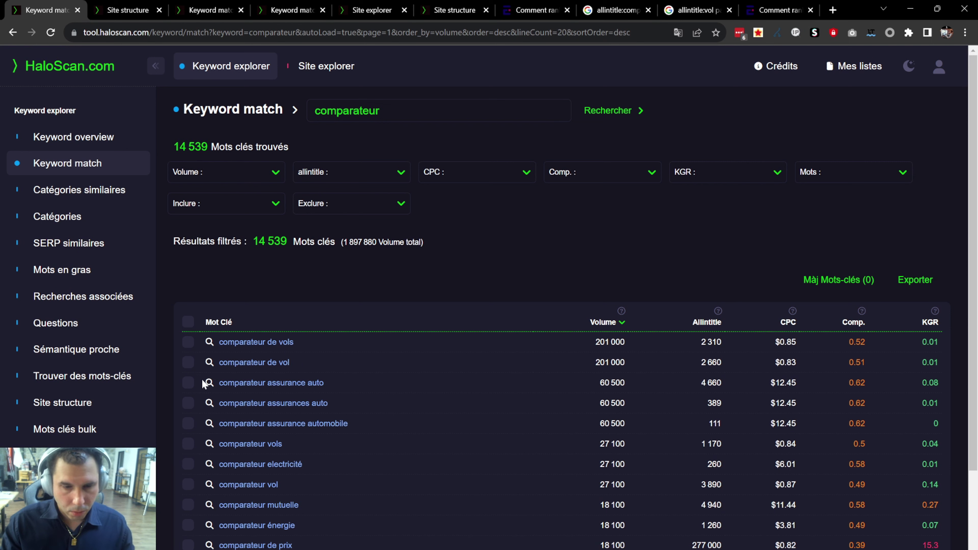
# Set the "comparateur" results list to 1000 rows per page and look through the listed keywords.
pyautogui.scroll(-6, 231, 423)
pyautogui.scroll(5, 427, 412)
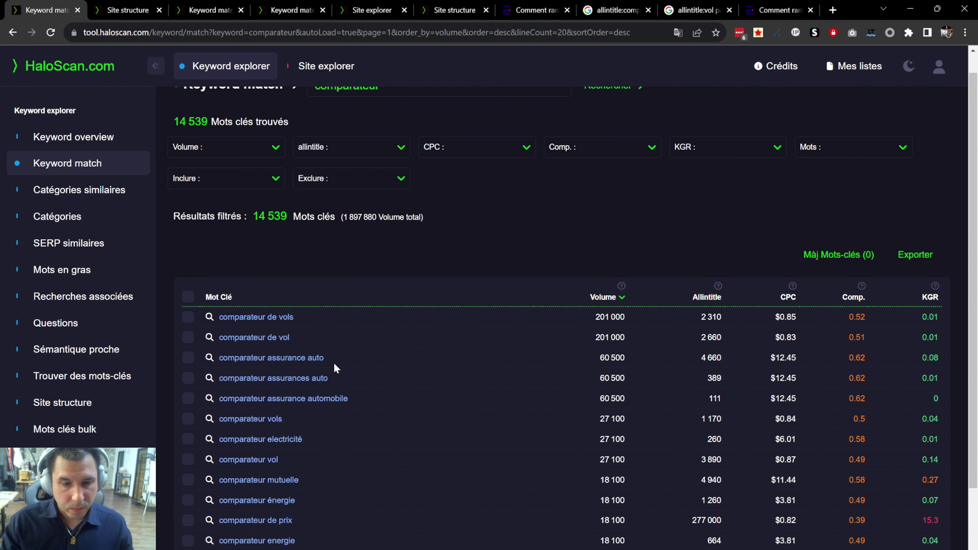
pyautogui.scroll(-4, 334, 362)
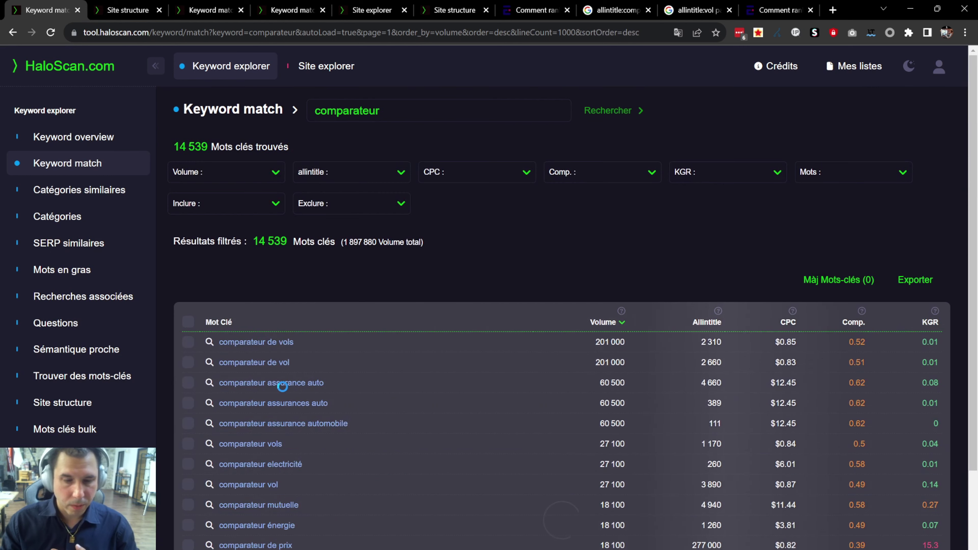
pyautogui.scroll(-10, 314, 357)
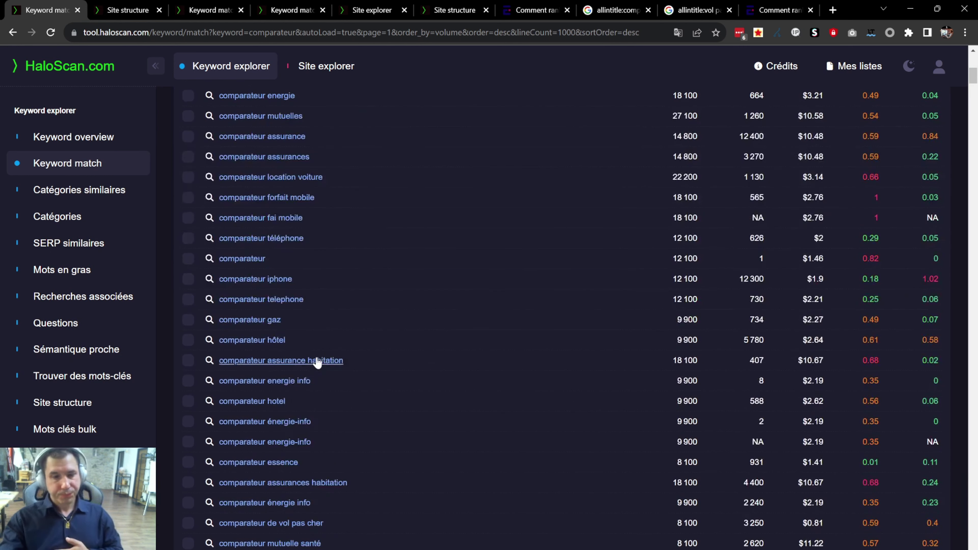
pyautogui.scroll(-5, 424, 293)
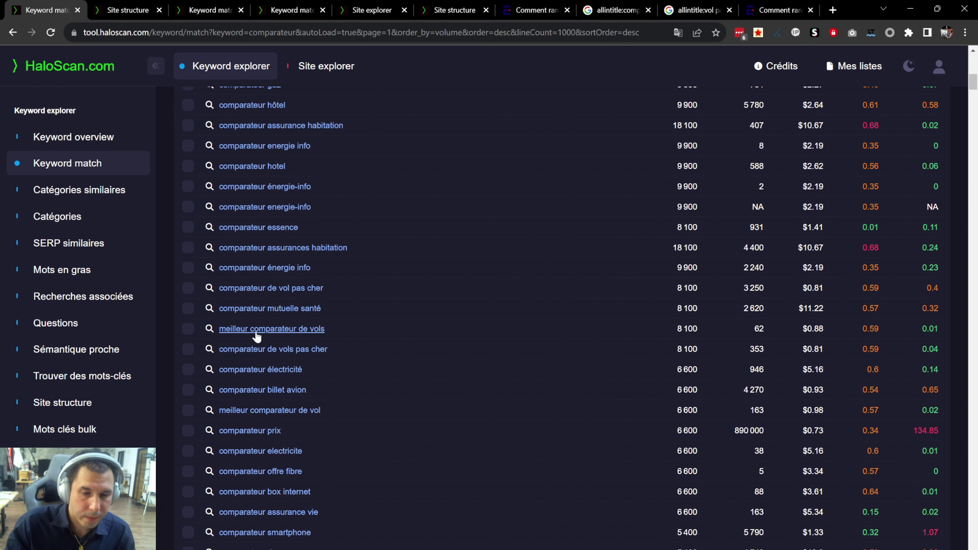
# Filter the keyword matches with an Inclure rule "Commence par" set to "comparateur", and apply the filter to the results.
pyautogui.scroll(15, 282, 334)
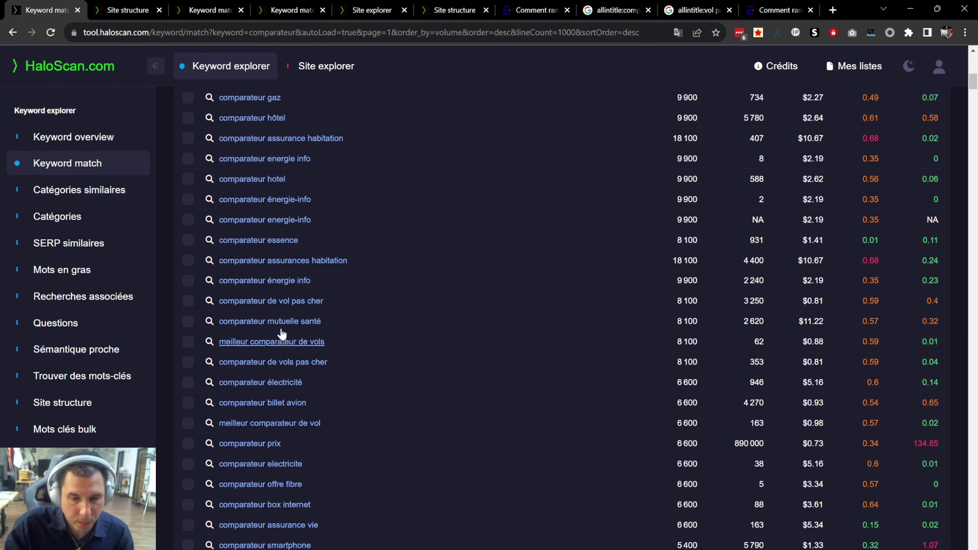
pyautogui.click(228, 206)
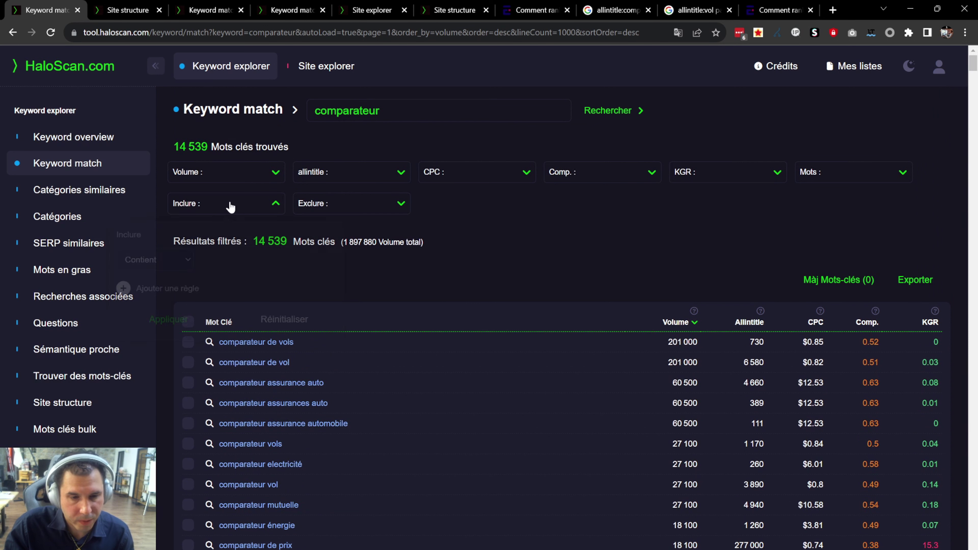
pyautogui.click(151, 264)
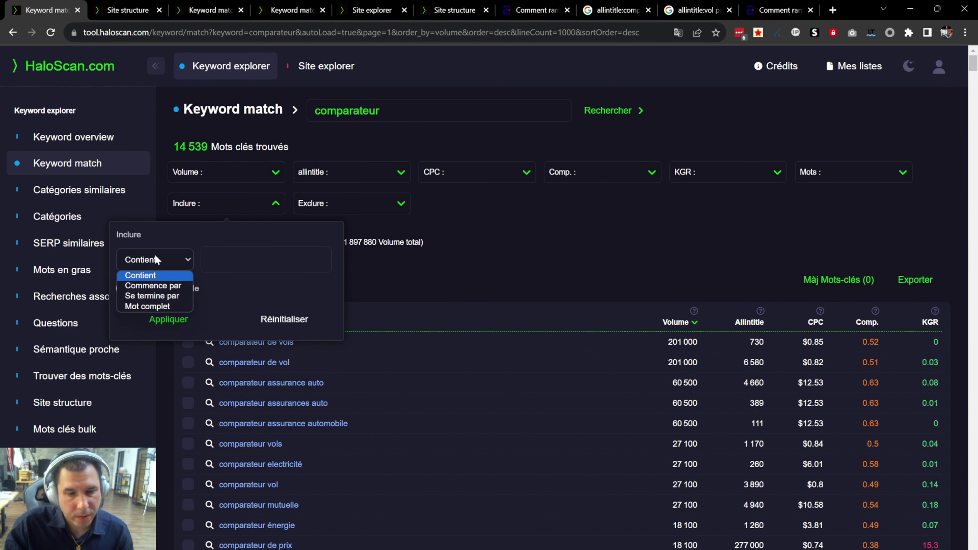
pyautogui.click(160, 286)
pyautogui.click(266, 260)
pyautogui.write('comparateur')
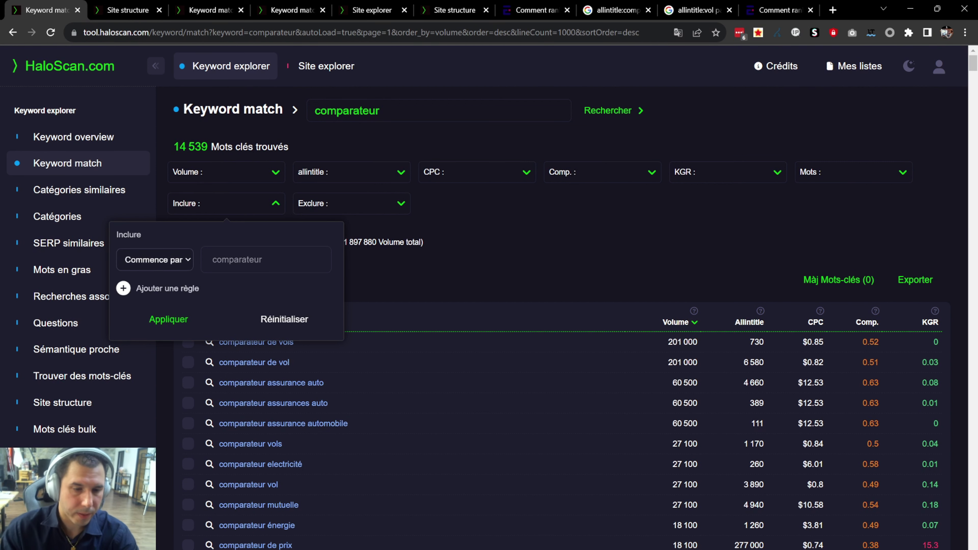
pyautogui.click(169, 320)
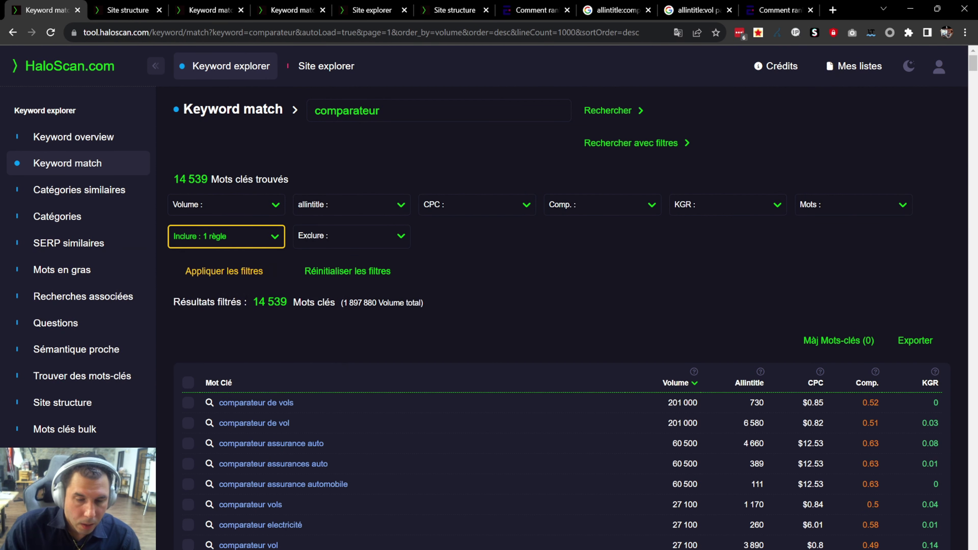
pyautogui.click(237, 271)
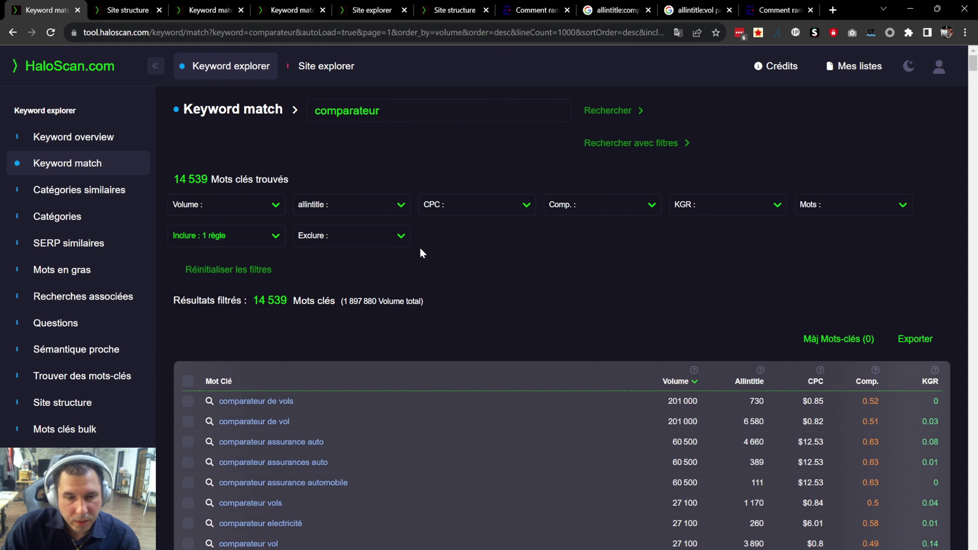
pyautogui.scroll(-4, 372, 494)
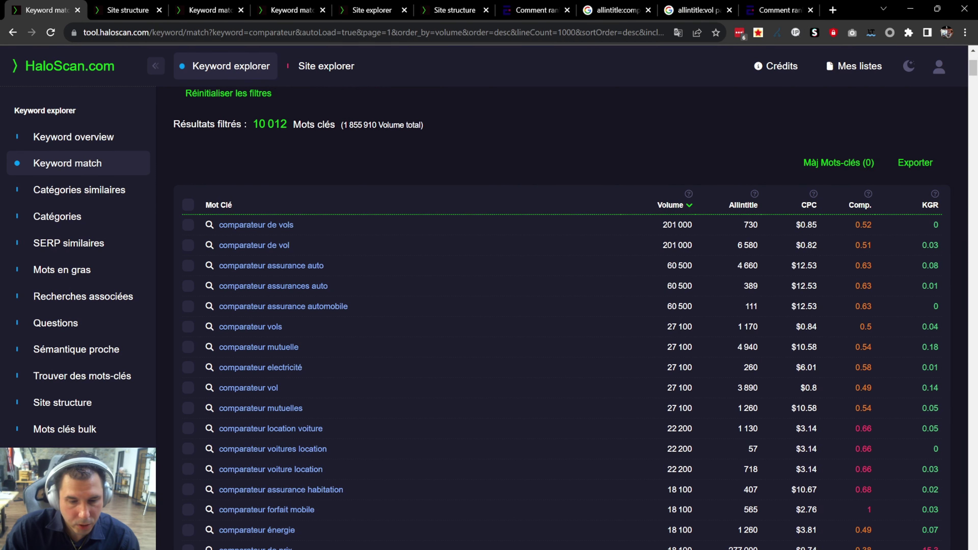
pyautogui.scroll(1, 327, 334)
pyautogui.scroll(-3, 326, 334)
pyautogui.scroll(5, 327, 334)
pyautogui.click(339, 234)
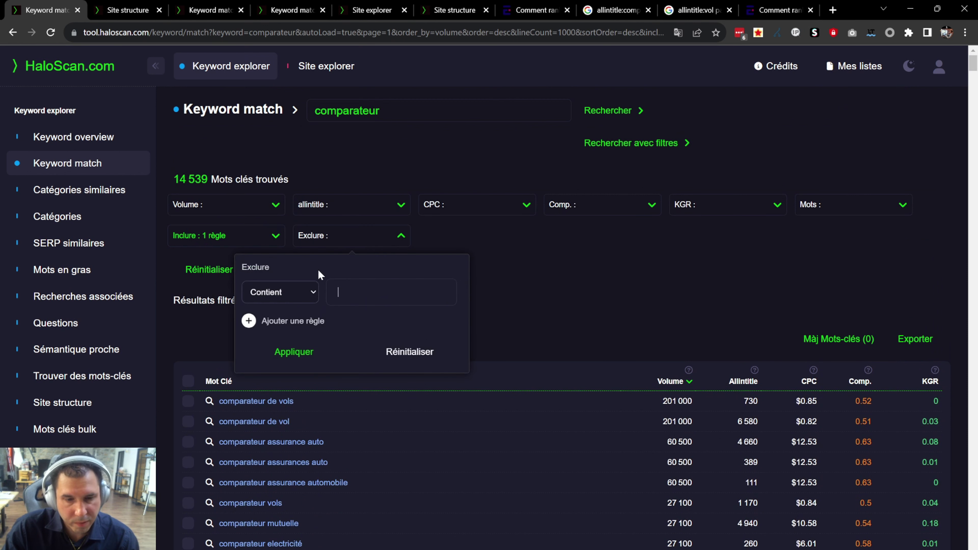
pyautogui.click(290, 295)
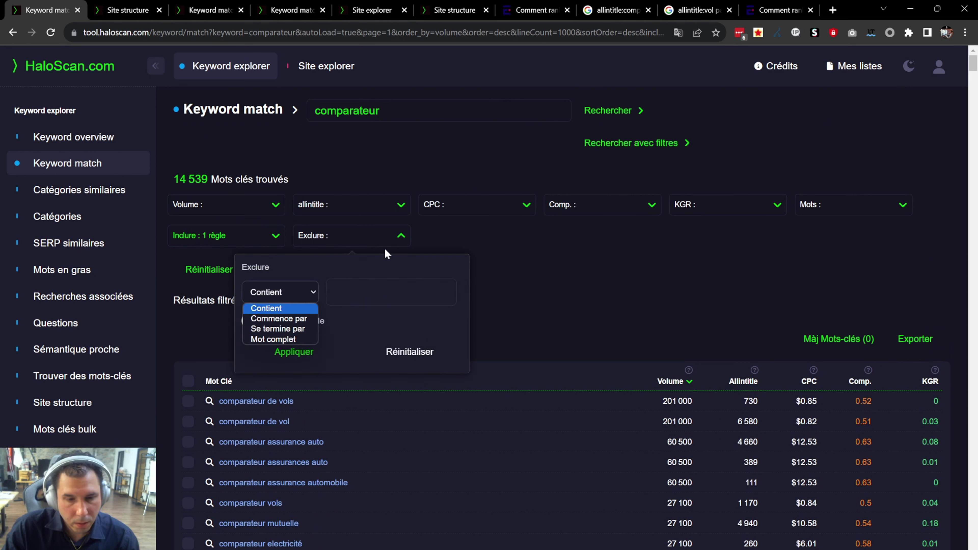
pyautogui.click(368, 242)
pyautogui.click(367, 242)
pyautogui.click(365, 243)
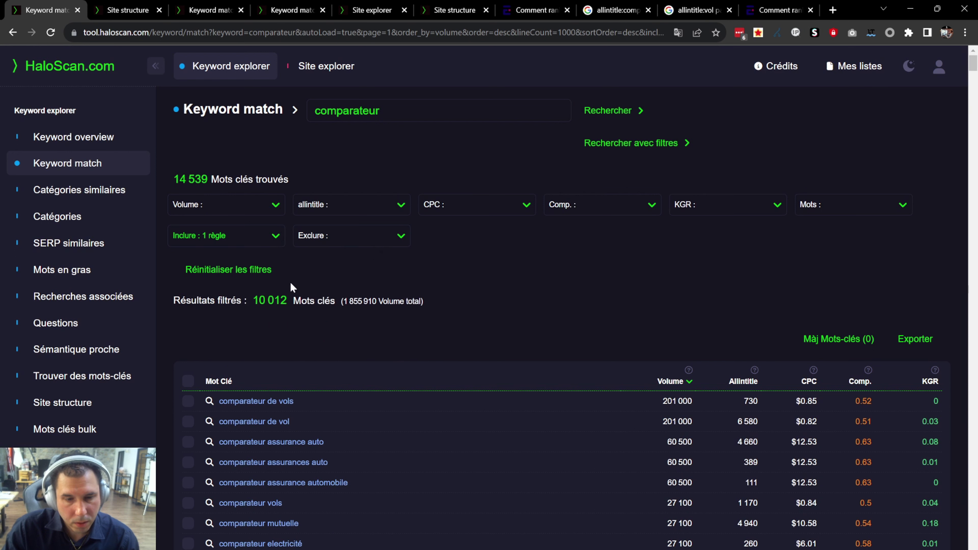
# Add three Exclure rules of type "Contient" for "é", "è" and "'", and apply them to the "comparateur" keyword results.
pyautogui.click(329, 246)
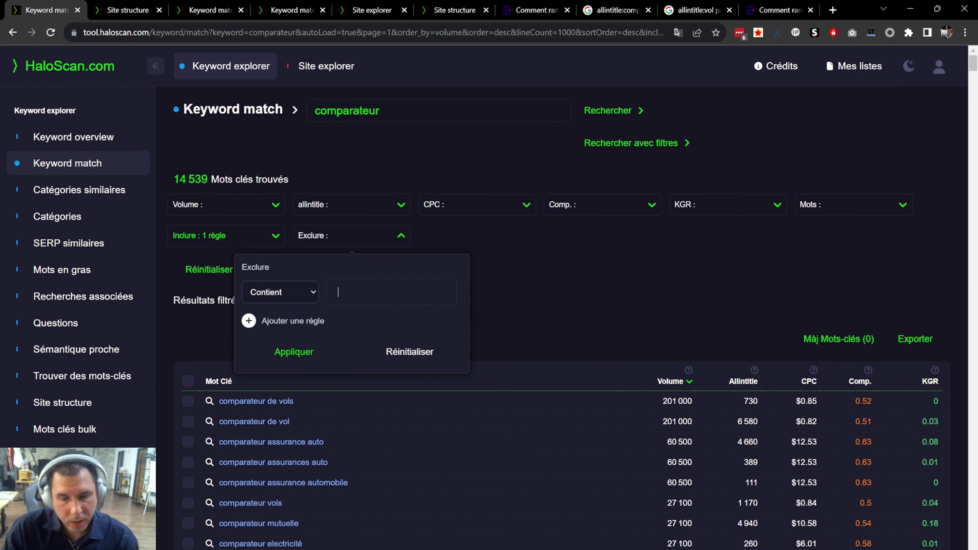
pyautogui.write('é')
pyautogui.click(249, 321)
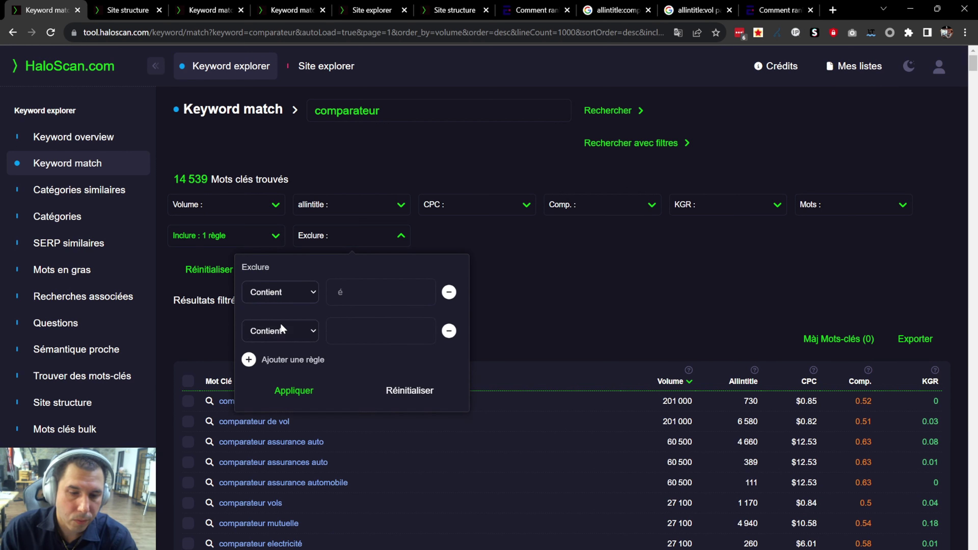
pyautogui.write('è')
pyautogui.click(249, 359)
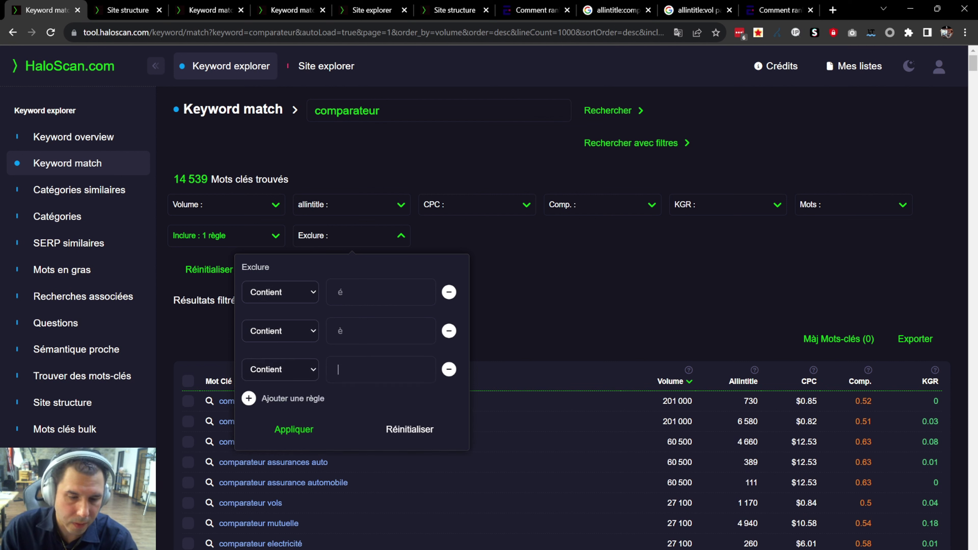
pyautogui.write("'")
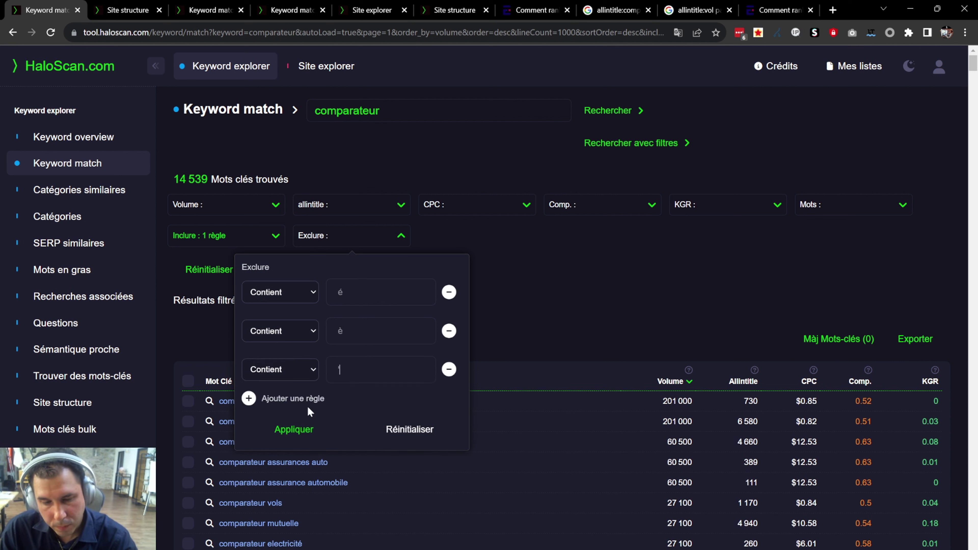
pyautogui.click(283, 430)
pyautogui.click(238, 277)
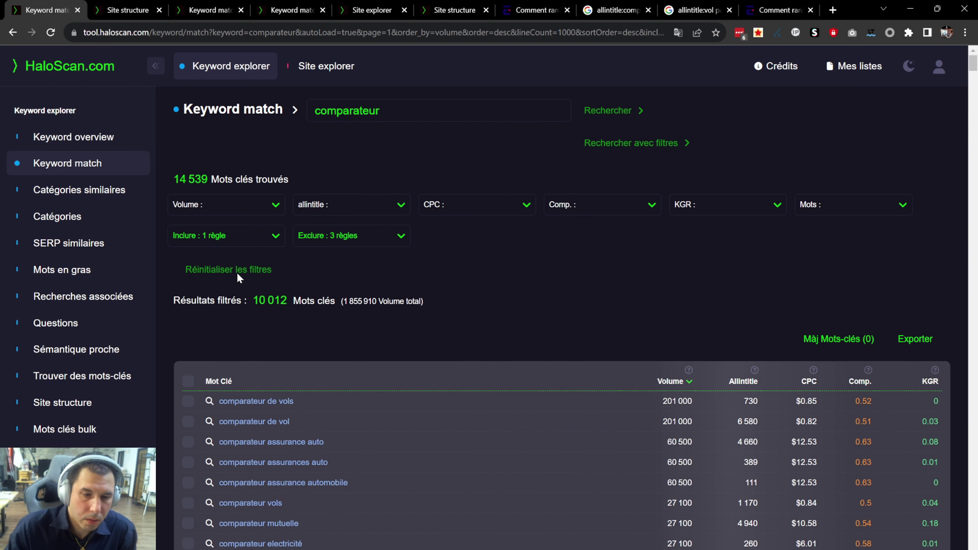
pyautogui.scroll(-5, 406, 491)
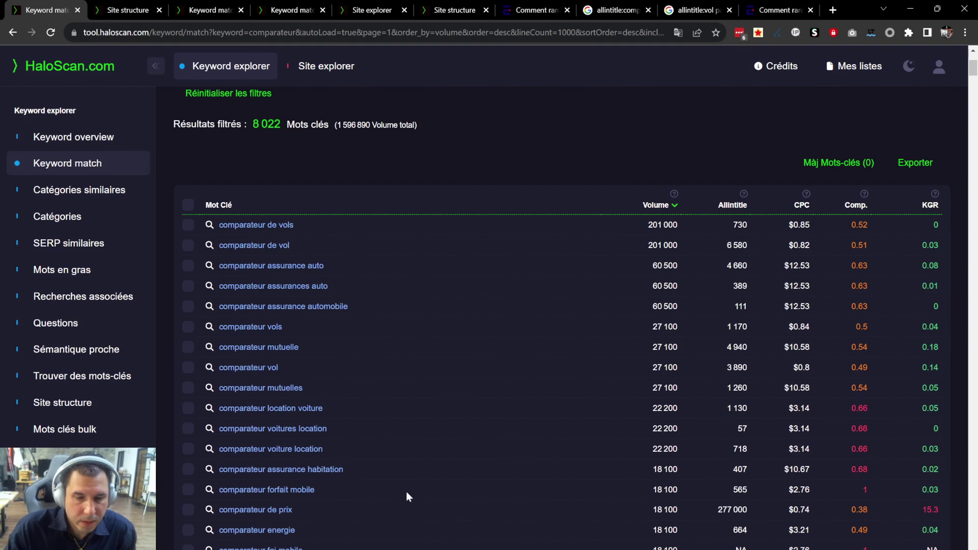
pyautogui.scroll(5, 405, 490)
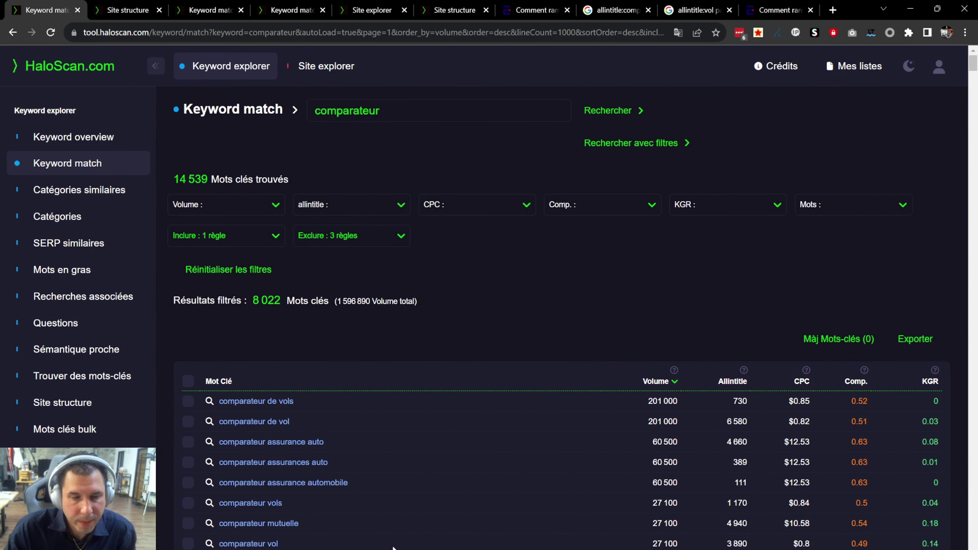
# Examine the Inclure rules in the other Keyword match browser tab, especially the "Commence par" expression "[a-z0-9 ]+$".
pyautogui.click(139, 12)
pyautogui.click(211, 11)
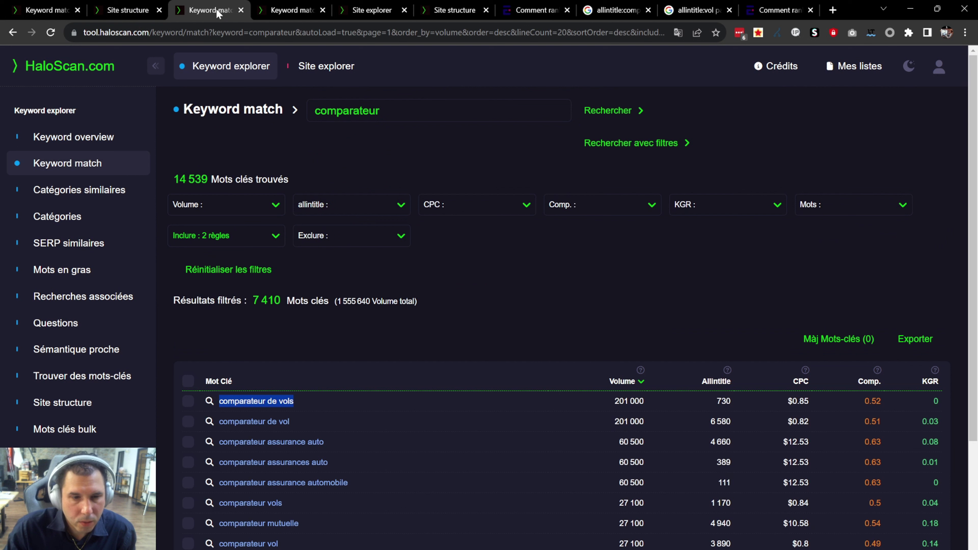
pyautogui.click(241, 243)
pyautogui.click(255, 292)
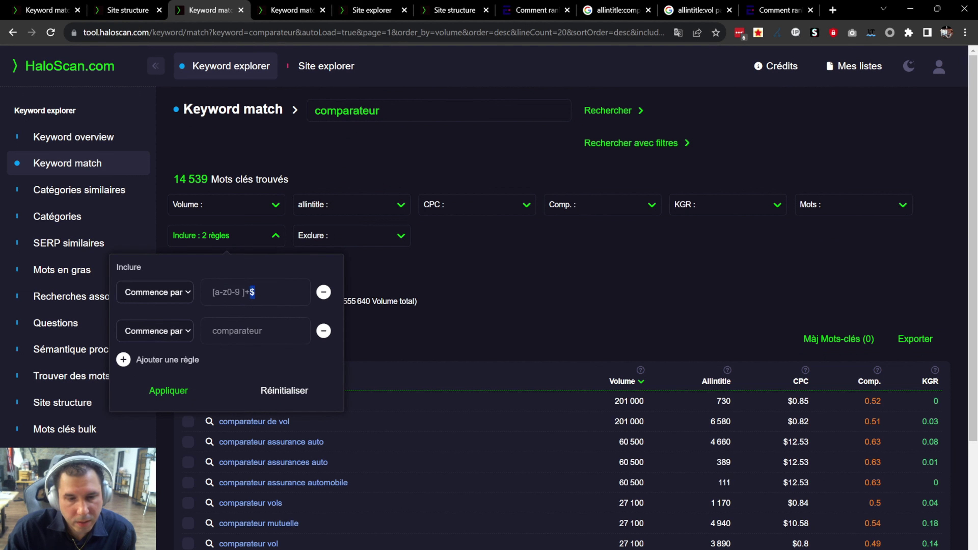
pyautogui.moveTo(255, 292); pyautogui.dragTo(214, 292)
pyautogui.click(255, 292)
pyautogui.moveTo(212, 292); pyautogui.dragTo(255, 292)
pyautogui.click(255, 292)
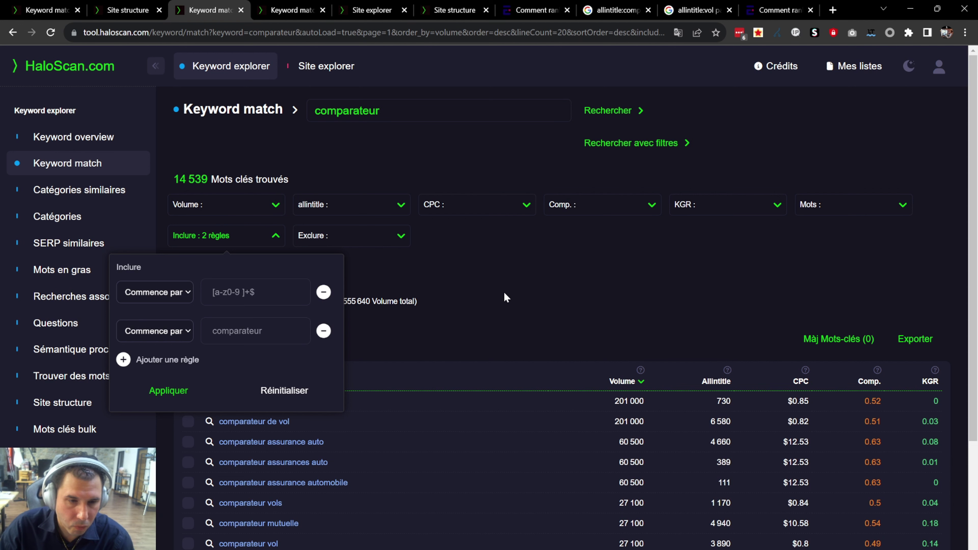
pyautogui.click(497, 295)
# Return to the first Keyword match tab, reset its Exclure rules and reapply the filters with only the Inclure rule.
pyautogui.click(125, 11)
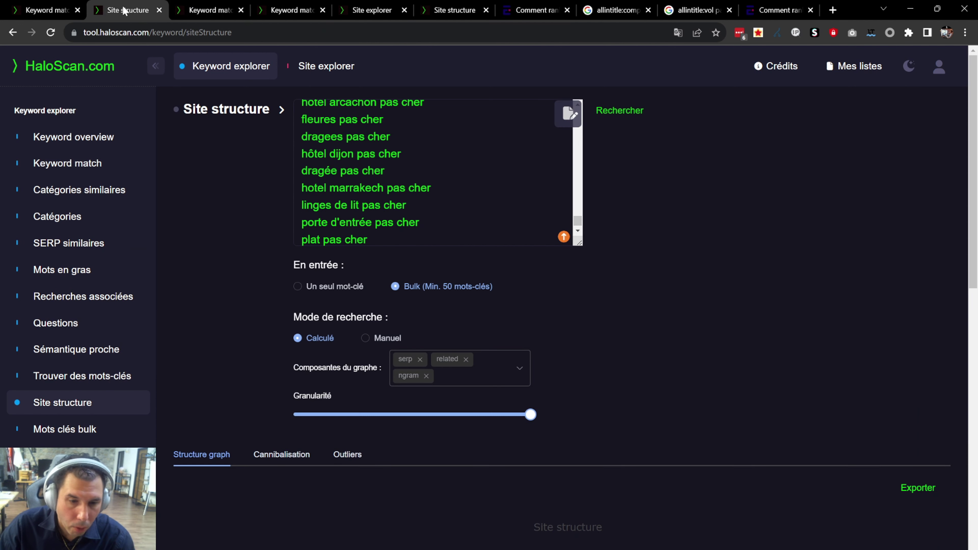
pyautogui.click(45, 14)
pyautogui.click(370, 236)
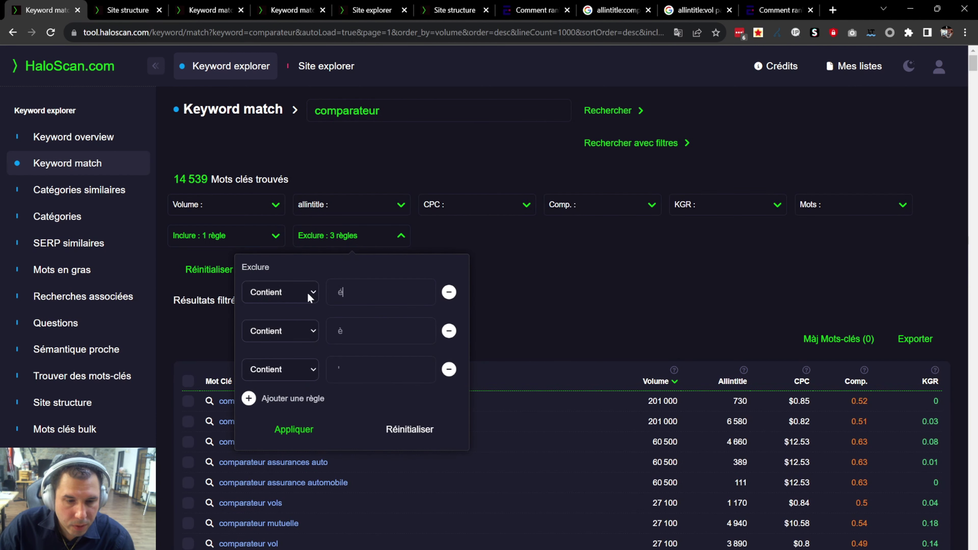
pyautogui.click(393, 433)
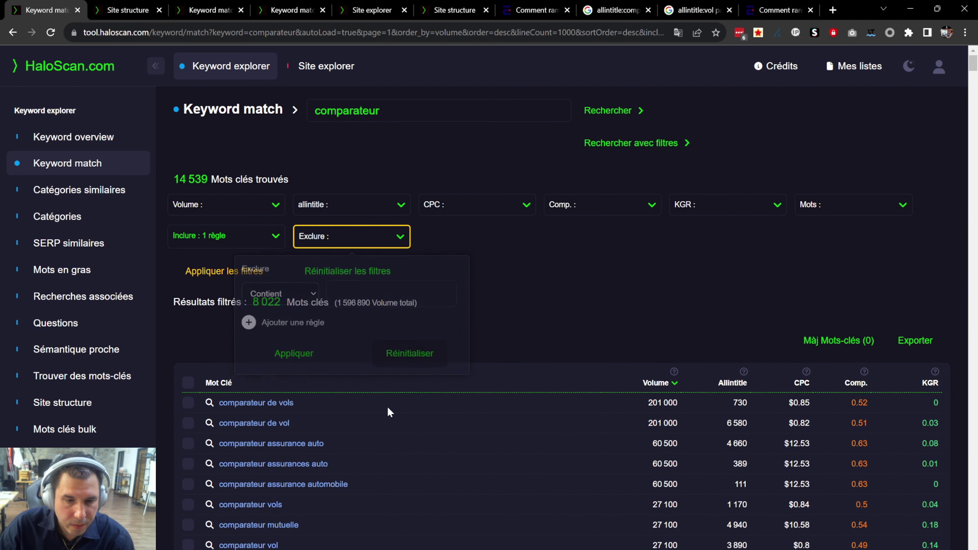
pyautogui.click(232, 244)
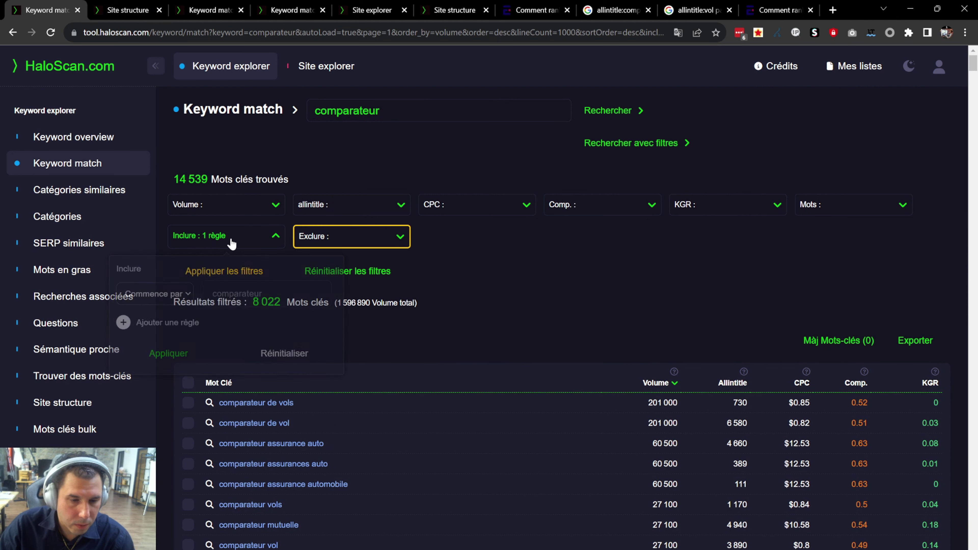
pyautogui.click(543, 293)
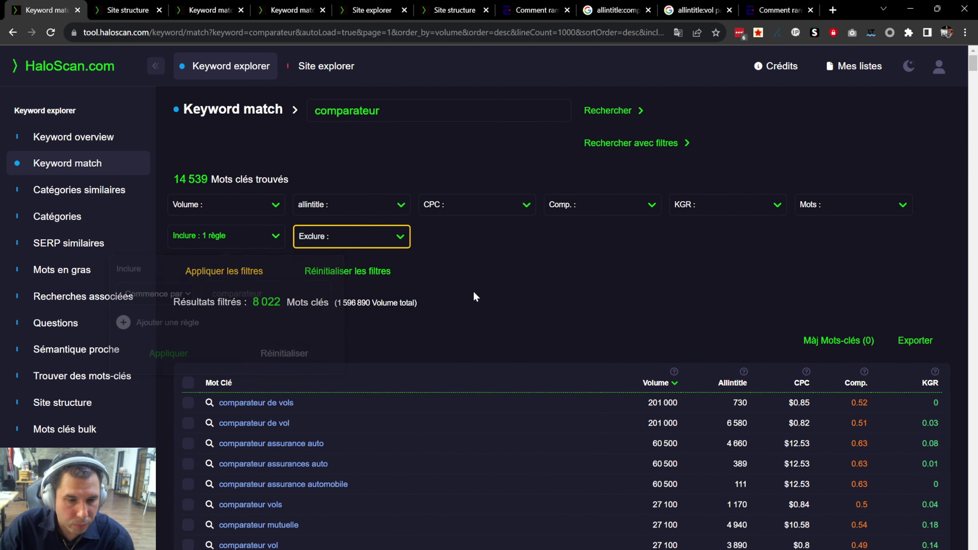
pyautogui.click(239, 277)
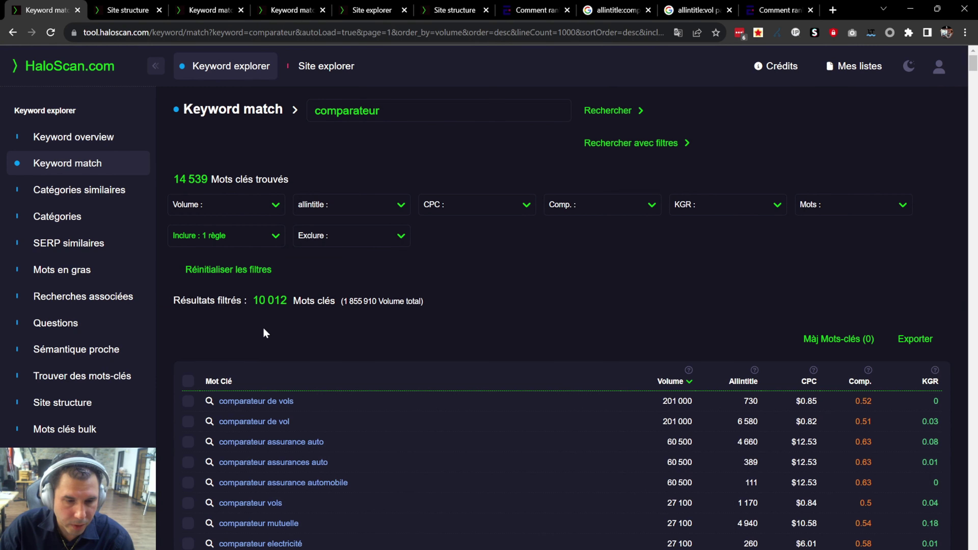
# Select all 1000 keywords on the results page and check the keyword list option for the selection.
pyautogui.scroll(-1, 603, 367)
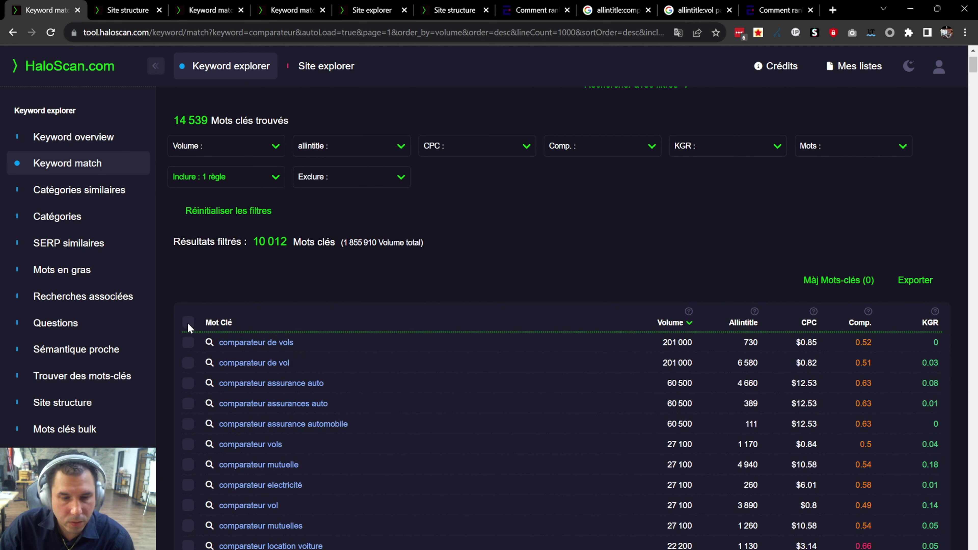
pyautogui.click(188, 323)
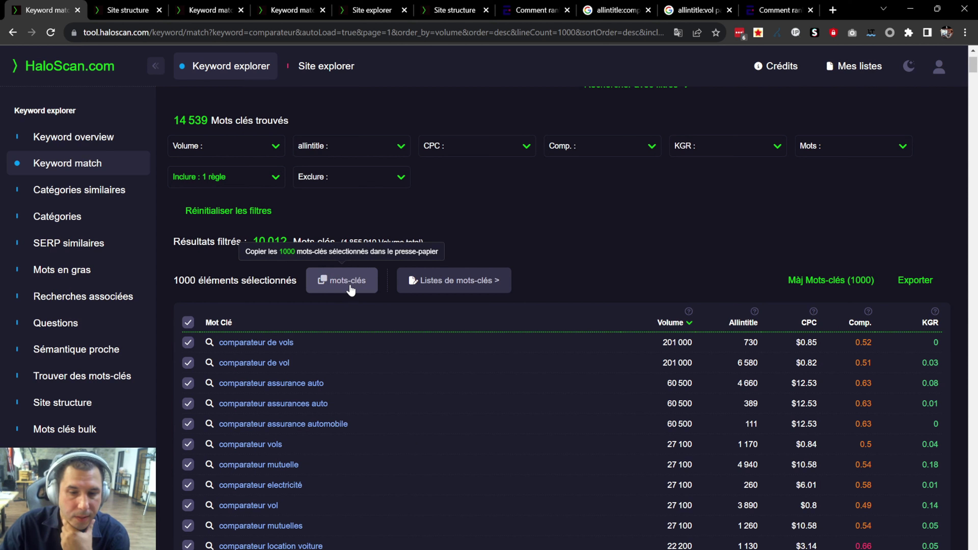
pyautogui.click(454, 284)
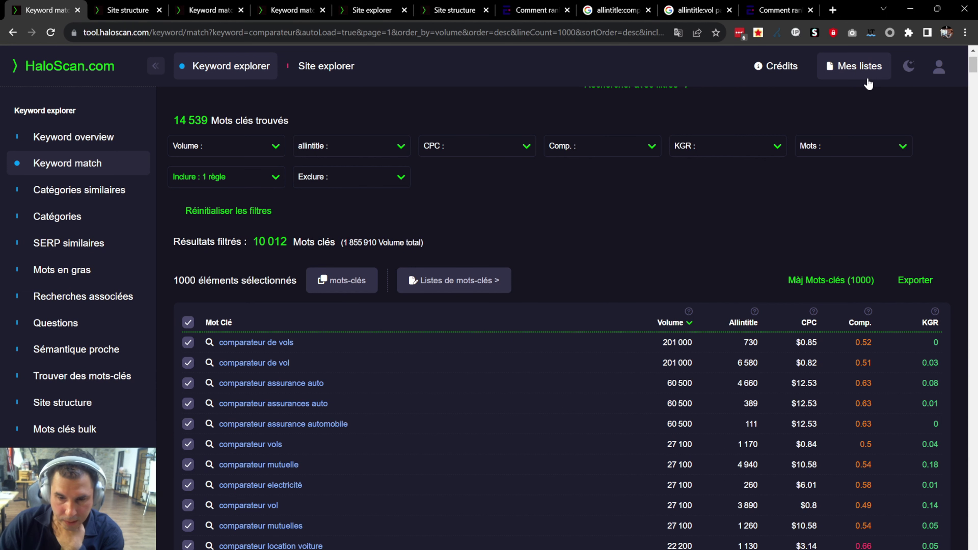
# Check the allintitle value of "comparateur voitures location", and request and confirm a data update for the 1000 selected keywords.
pyautogui.scroll(-2, 744, 415)
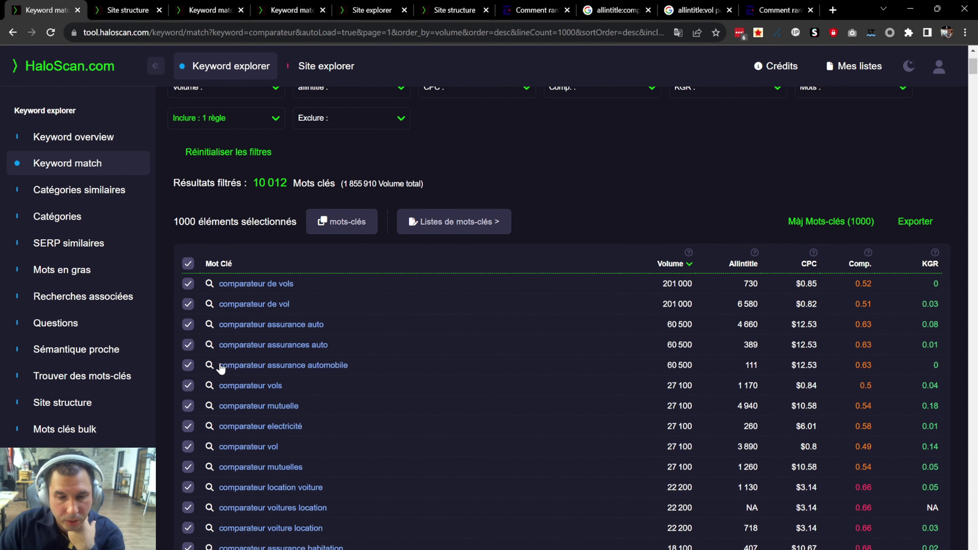
pyautogui.doubleClick(748, 510)
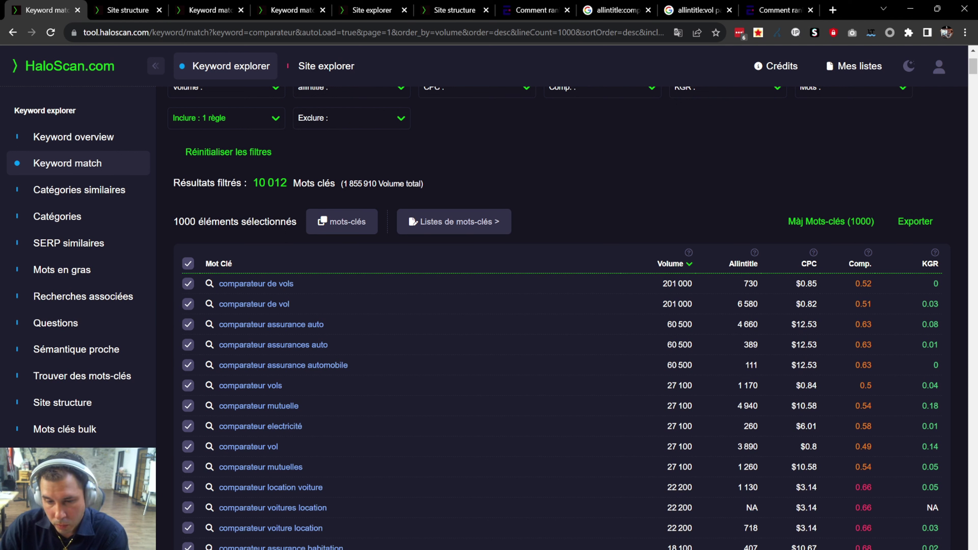
pyautogui.moveTo(750, 508); pyautogui.dragTo(763, 517)
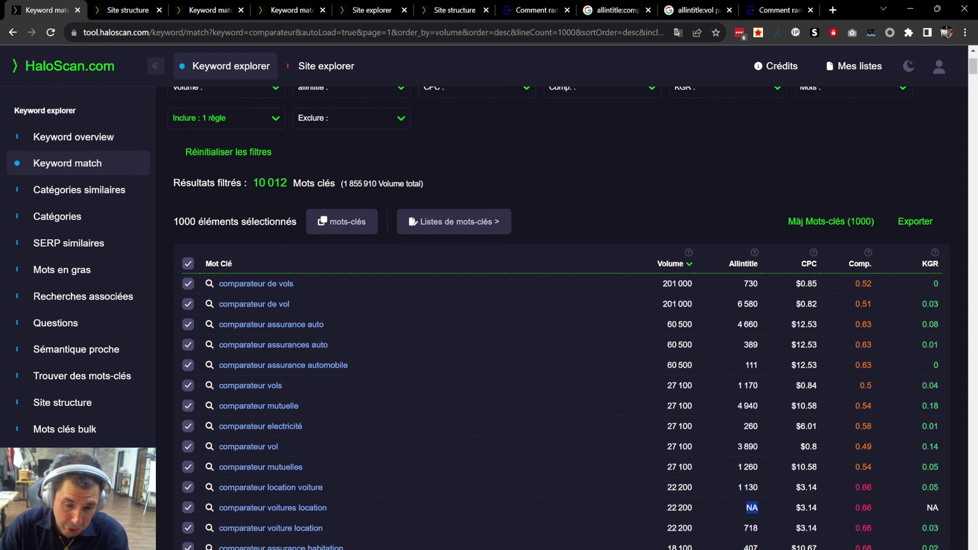
pyautogui.click(742, 512)
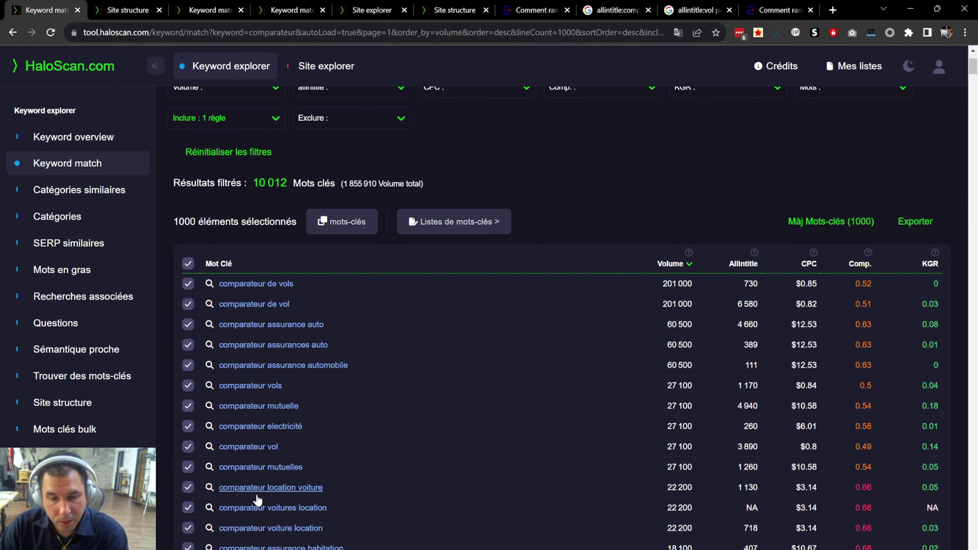
pyautogui.click(831, 227)
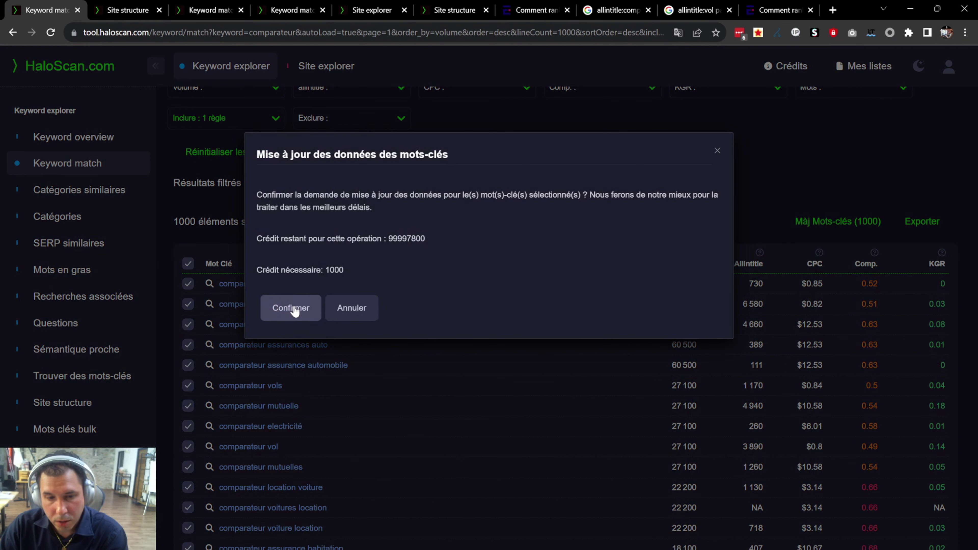
pyautogui.click(291, 308)
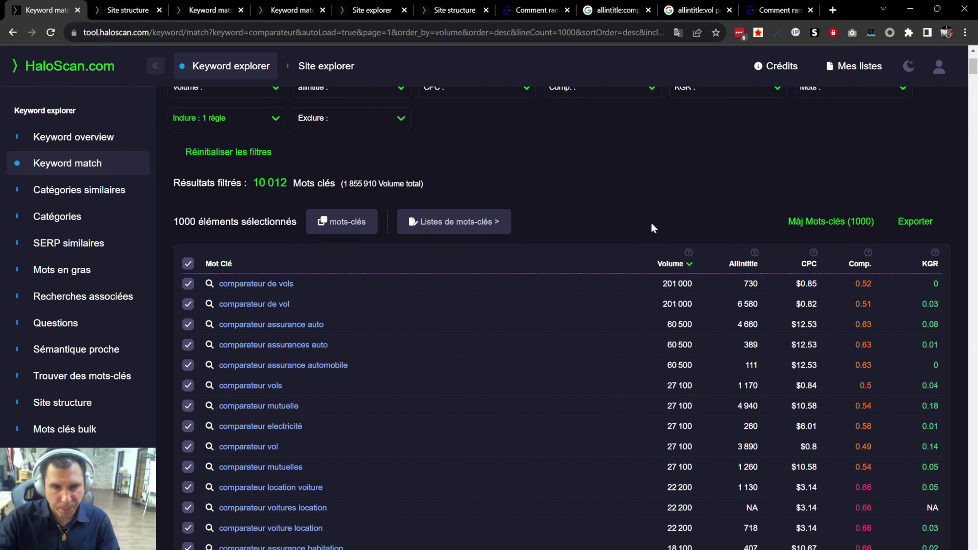
# Copy the selected keywords and paste them into the Site structure tool in Bulk input mode.
pyautogui.click(352, 226)
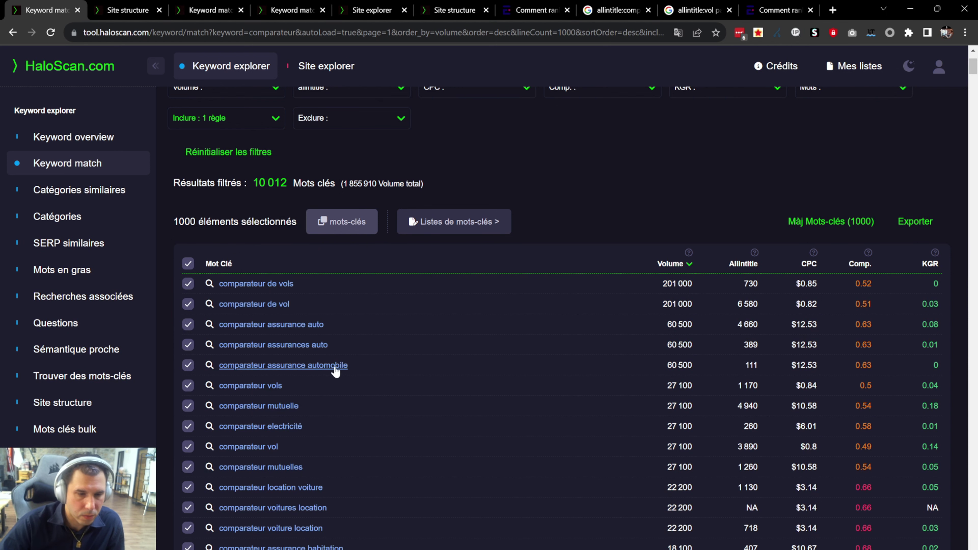
pyautogui.click(57, 411)
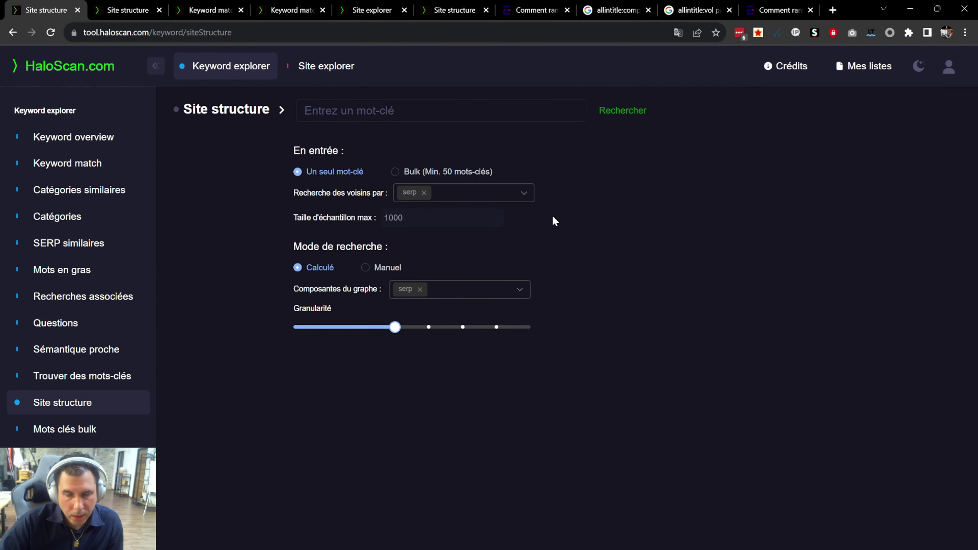
pyautogui.click(396, 172)
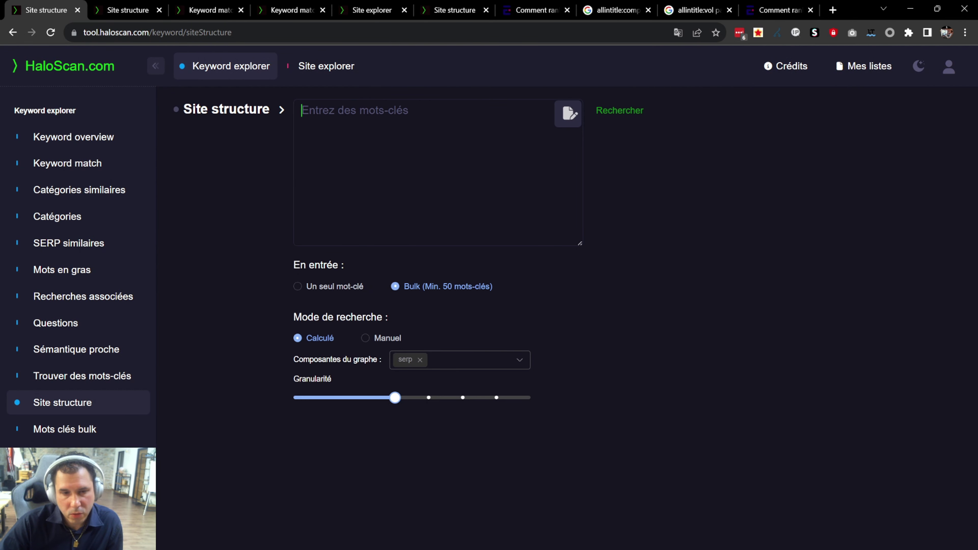
pyautogui.hotkey('ctrl', 'v')
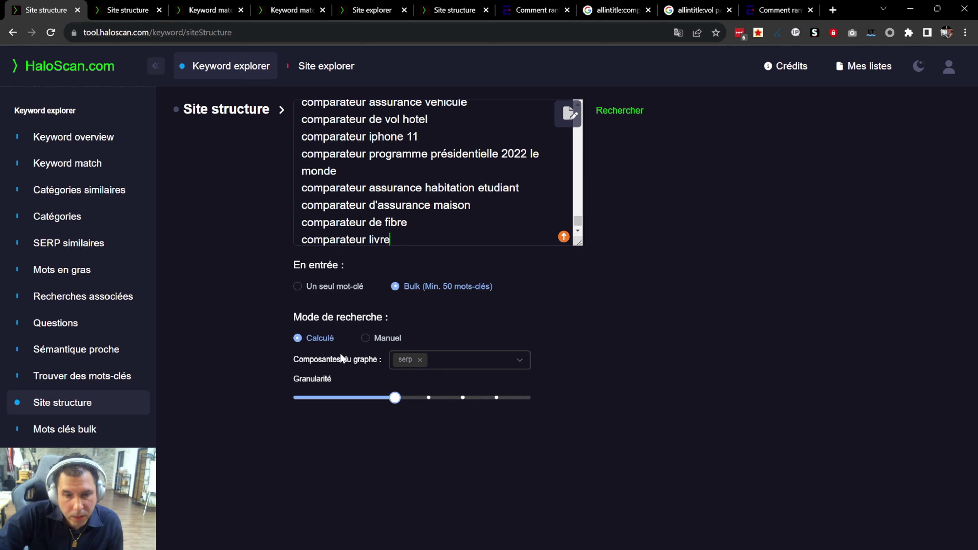
# Keep the search mode on Calculé, add related and ngram to the graph components alongside serp, and run the site structure search.
pyautogui.click(366, 339)
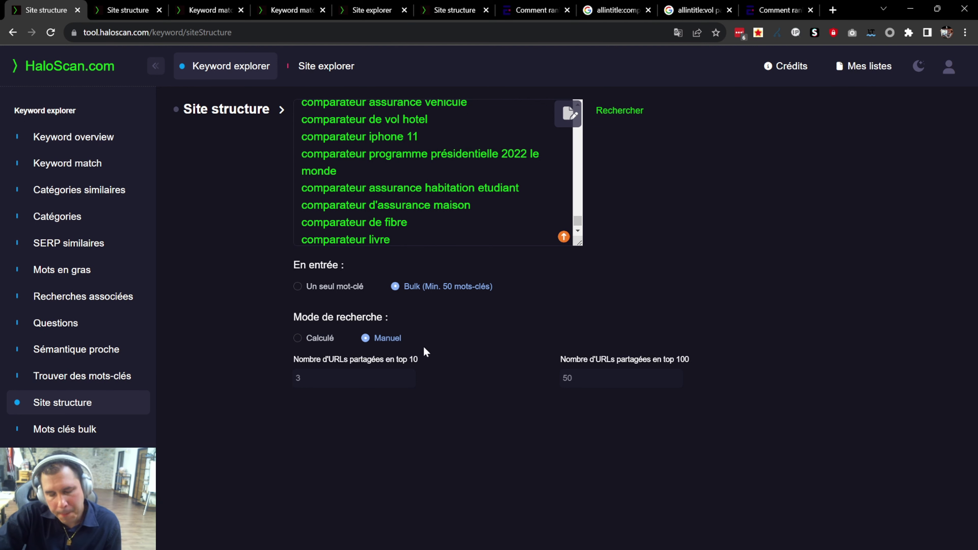
pyautogui.click(298, 339)
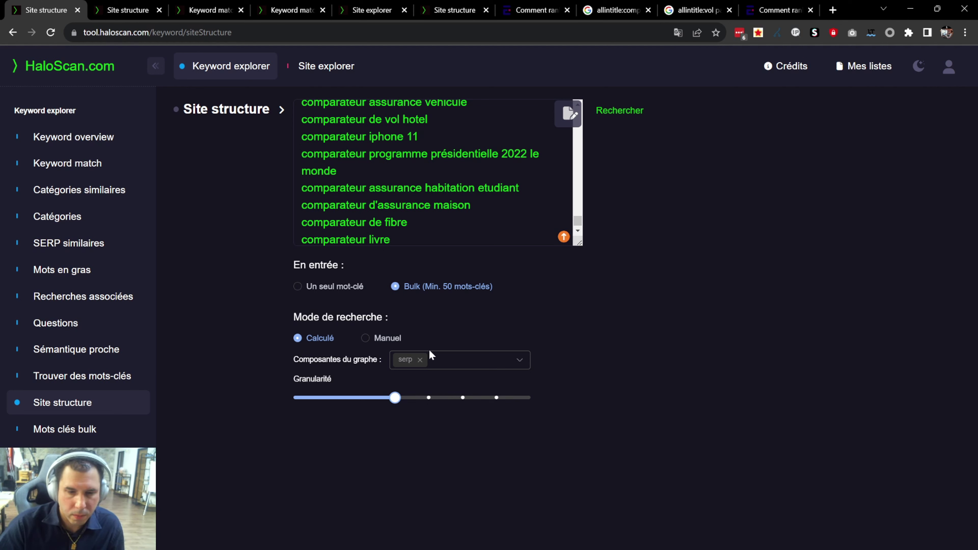
pyautogui.click(463, 363)
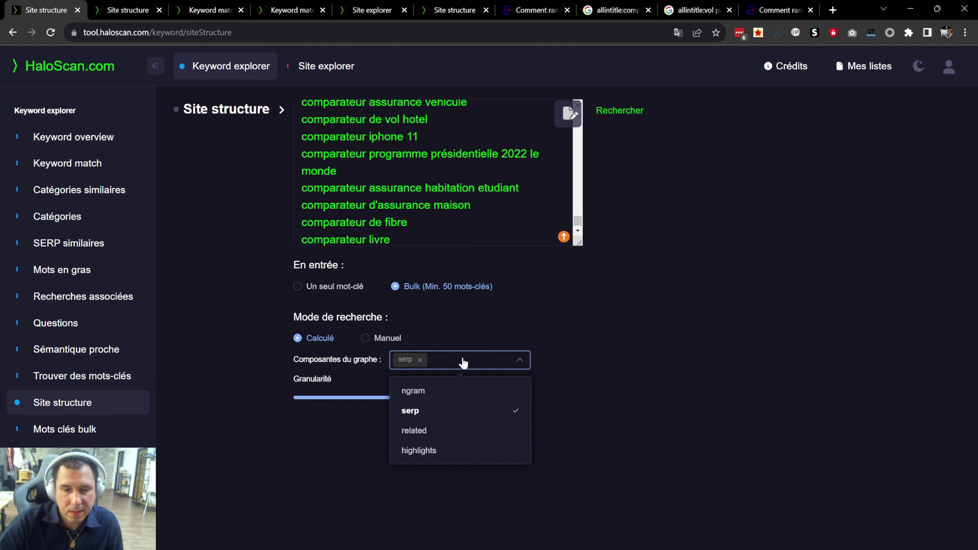
pyautogui.click(424, 434)
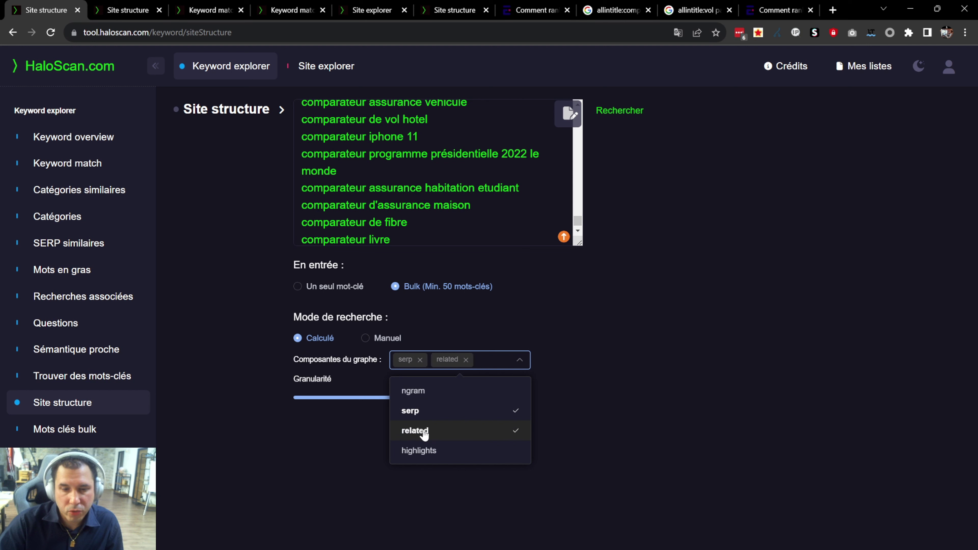
pyautogui.click(625, 397)
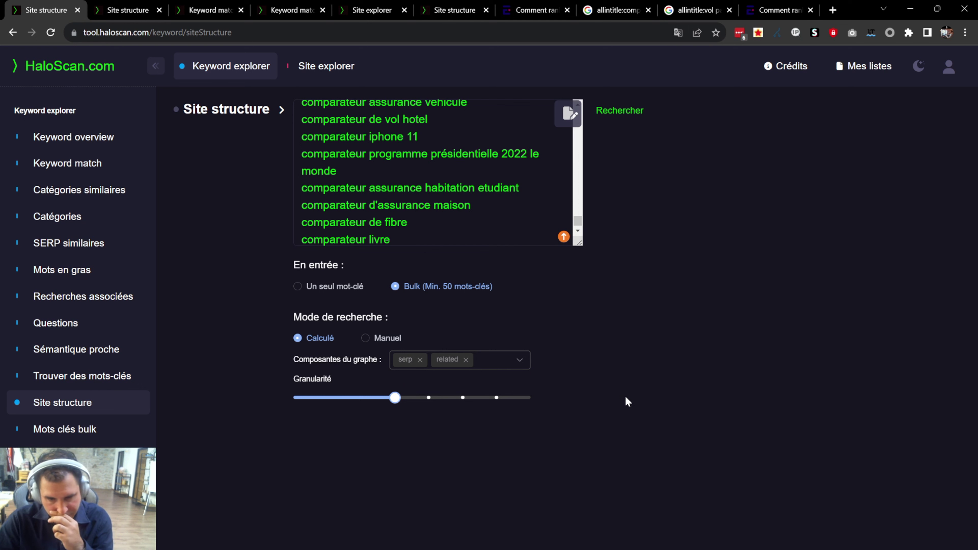
pyautogui.click(510, 367)
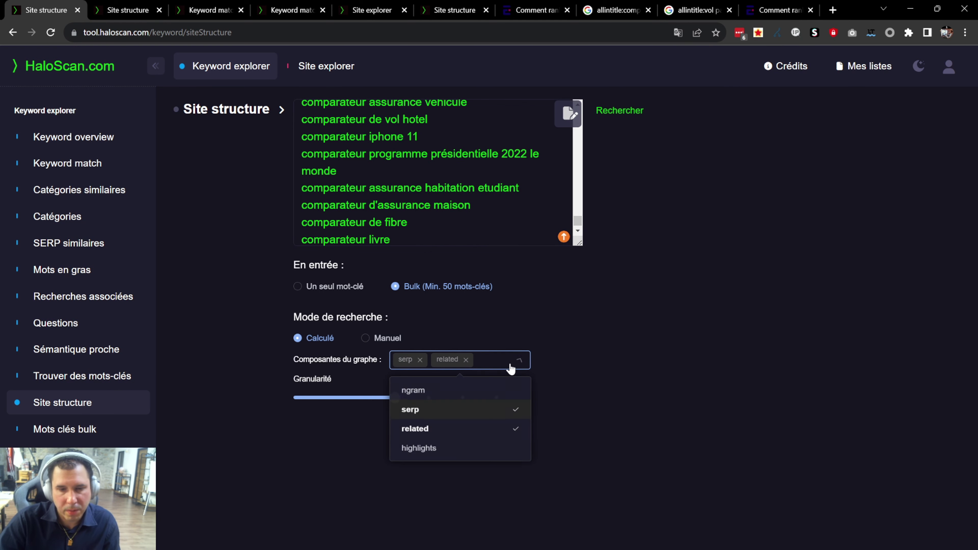
pyautogui.click(454, 392)
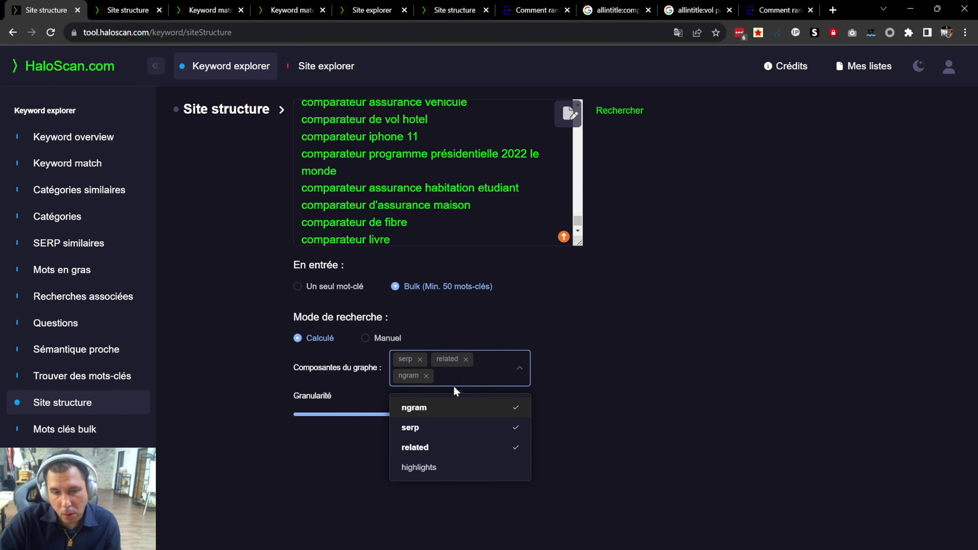
pyautogui.click(627, 373)
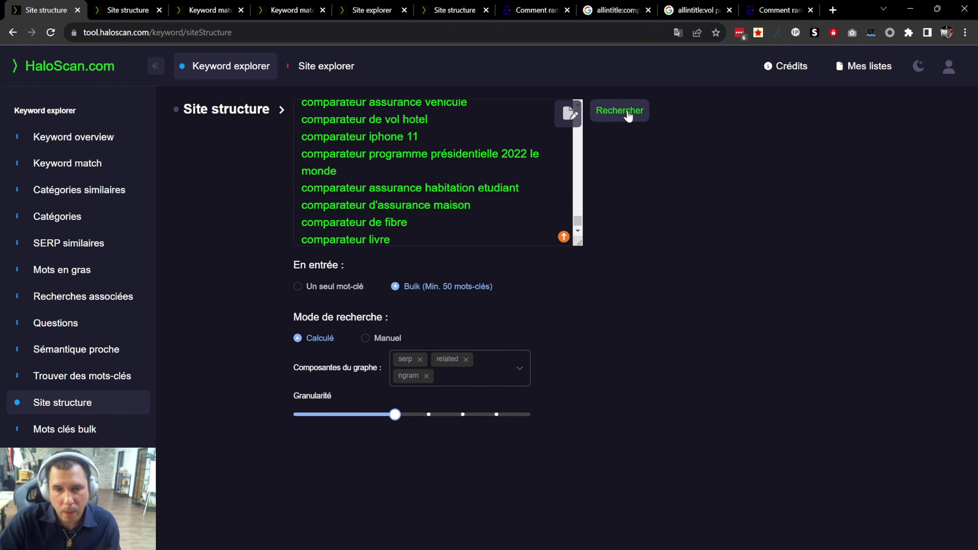
pyautogui.click(619, 110)
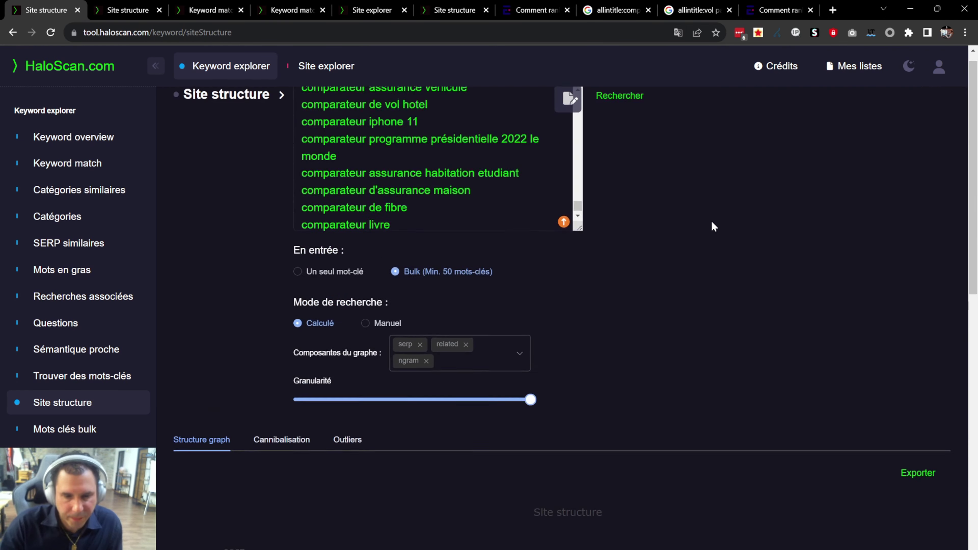
# Examine the generated structure graph and the keywords grouped under L2_comparateur de vols, and return to the full graph.
pyautogui.scroll(-4, 712, 227)
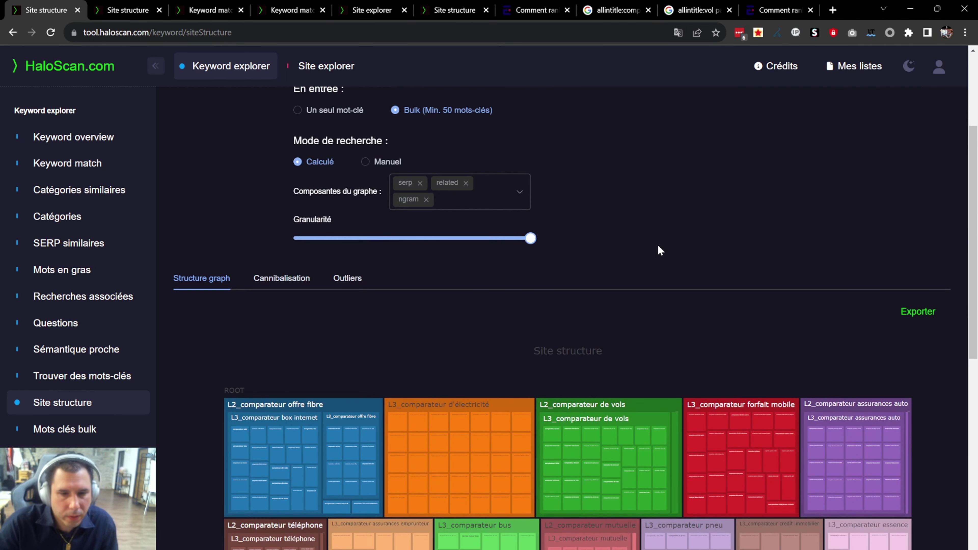
pyautogui.scroll(4, 658, 246)
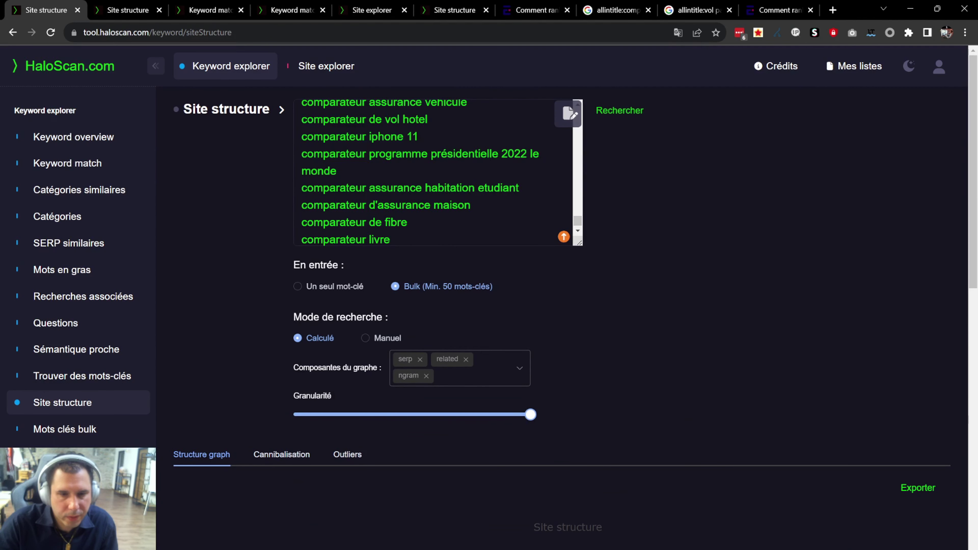
pyautogui.moveTo(530, 425)
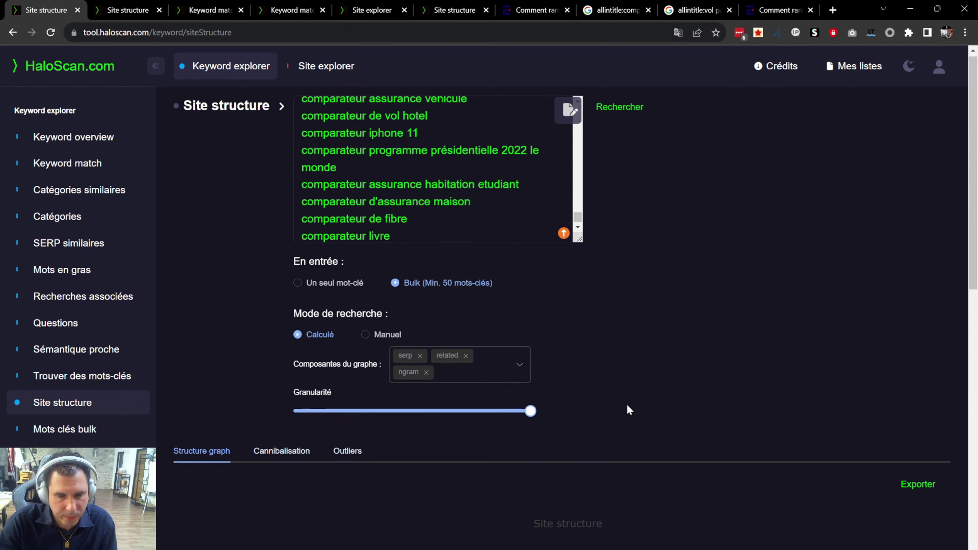
pyautogui.scroll(-4, 626, 406)
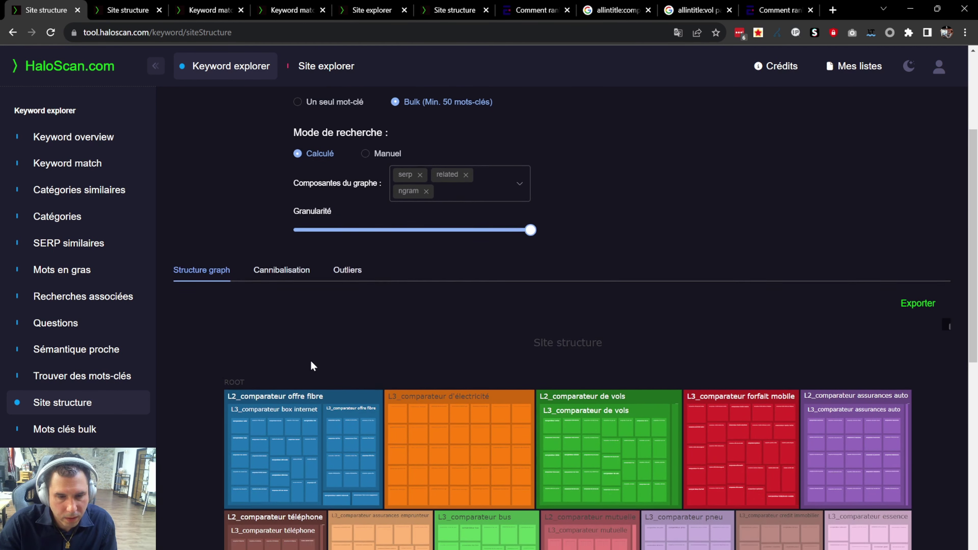
pyautogui.scroll(-1, 311, 360)
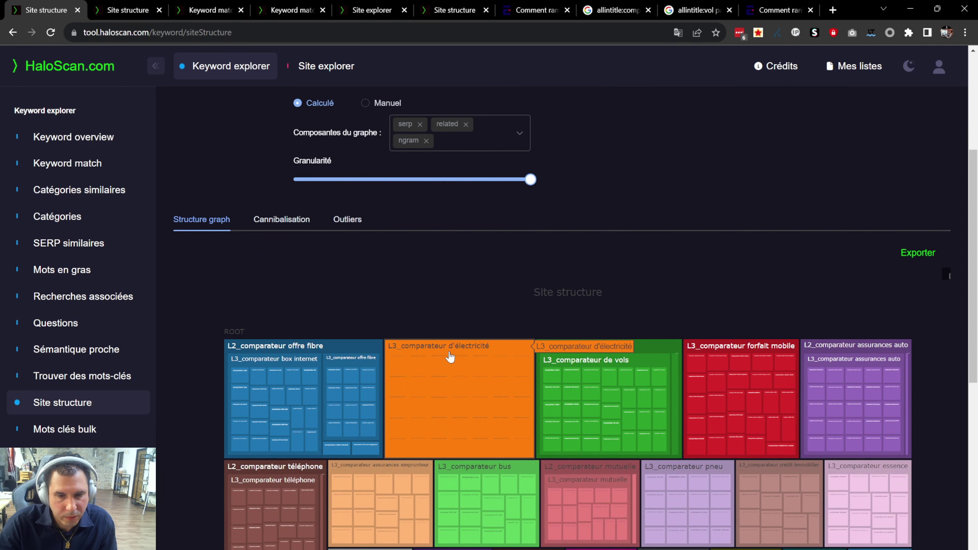
pyautogui.scroll(-1, 473, 269)
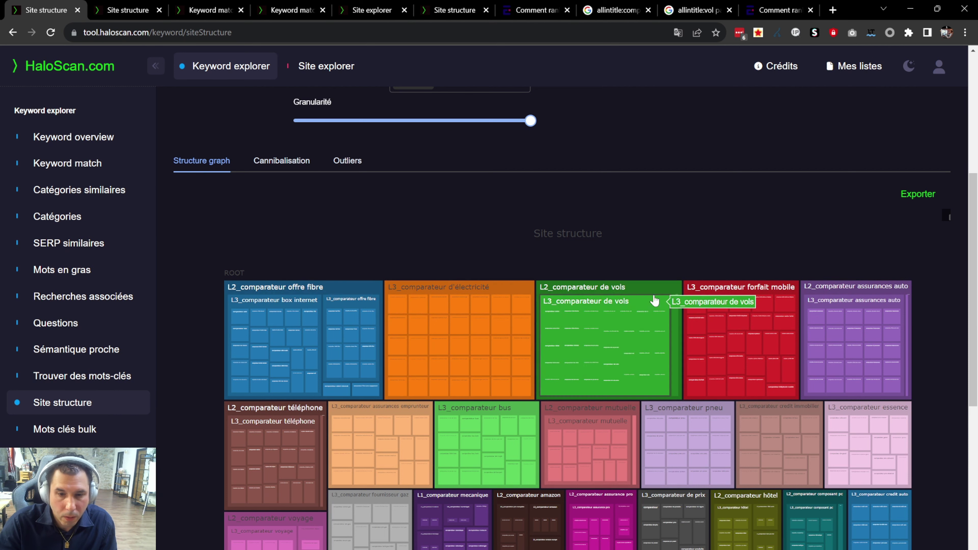
pyautogui.click(607, 292)
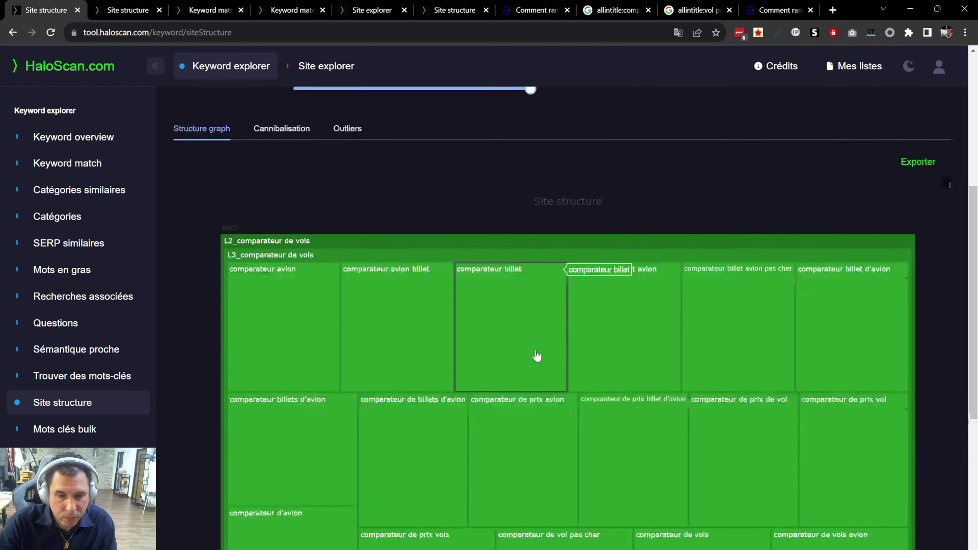
pyautogui.scroll(-3, 534, 356)
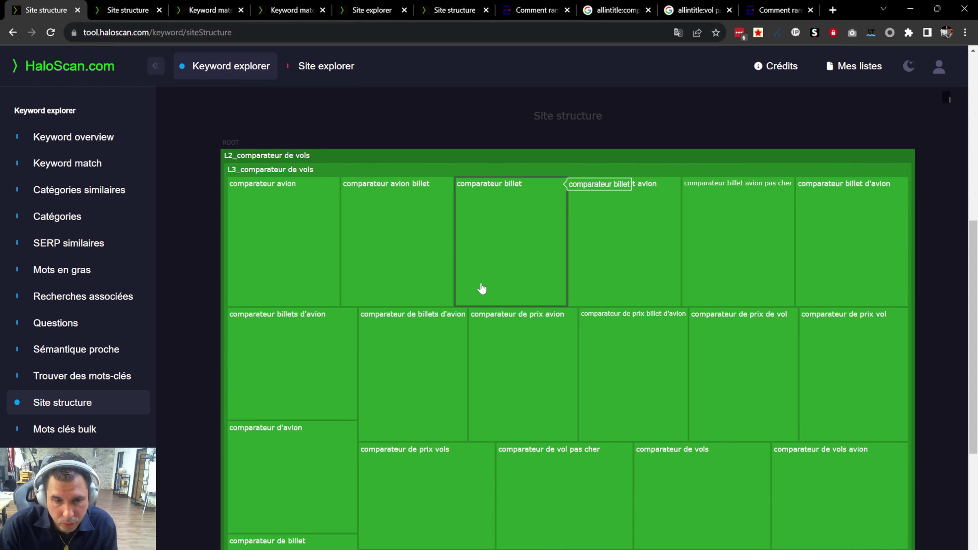
pyautogui.click(258, 157)
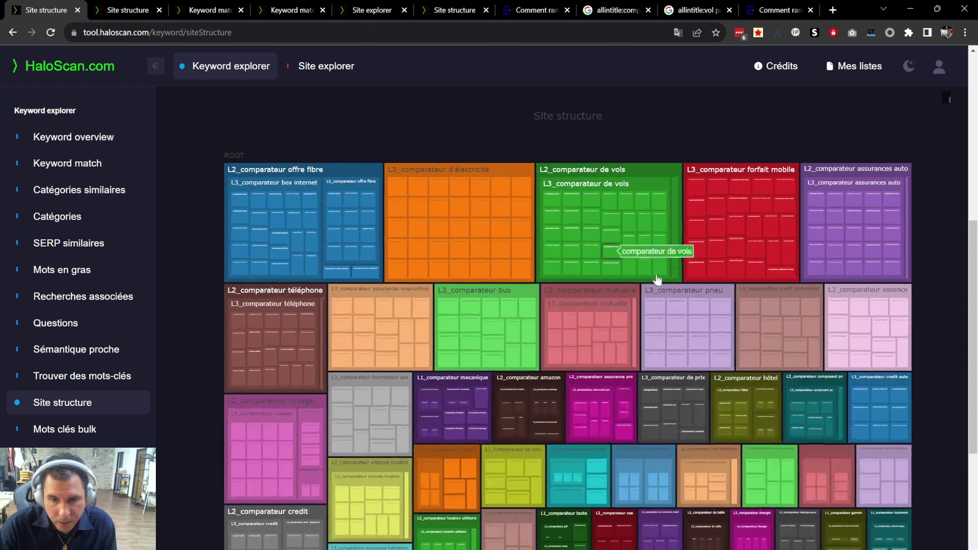
# Review the keywords grouped under L2_comparateur mutuelle in the structure graph, and return to the ROOT level.
pyautogui.scroll(-2, 731, 293)
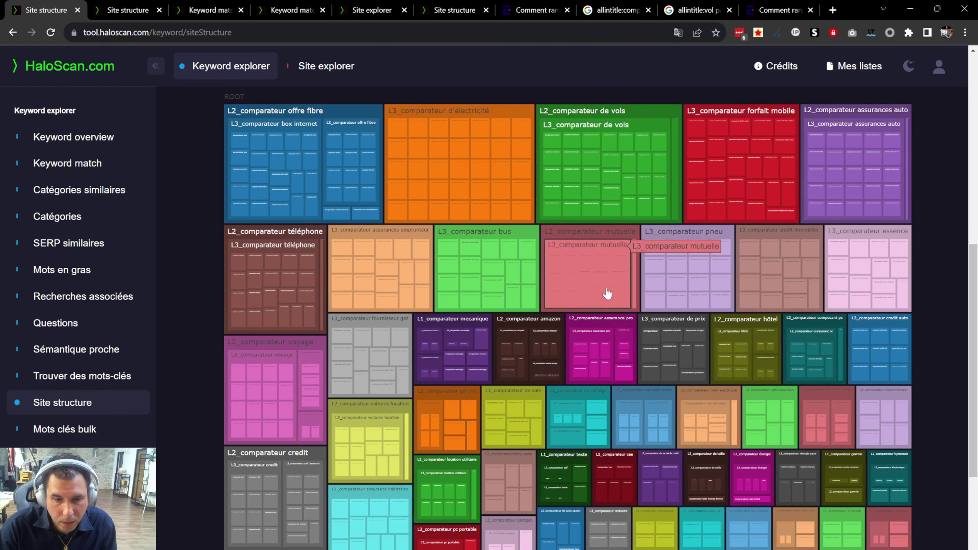
pyautogui.scroll(-1, 651, 336)
pyautogui.scroll(-2, 651, 336)
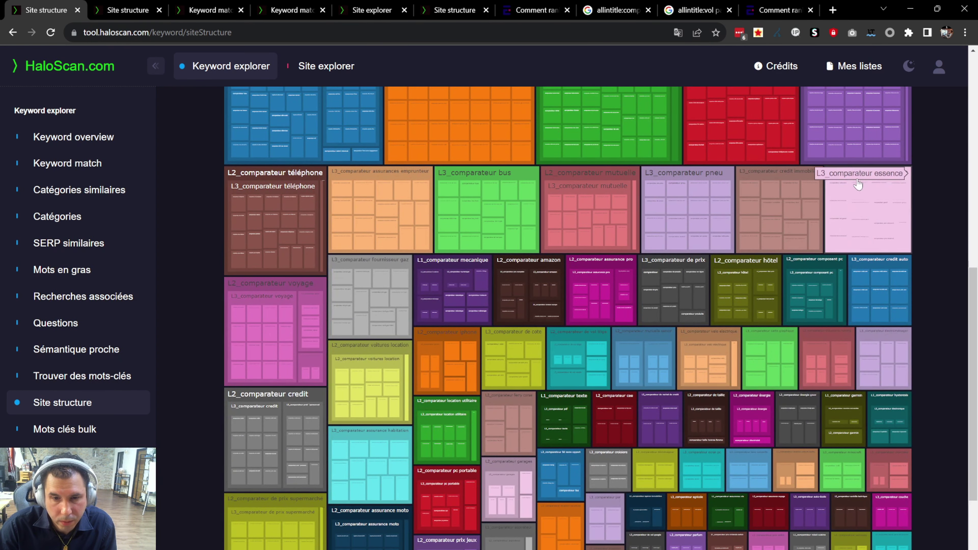
pyautogui.click(618, 178)
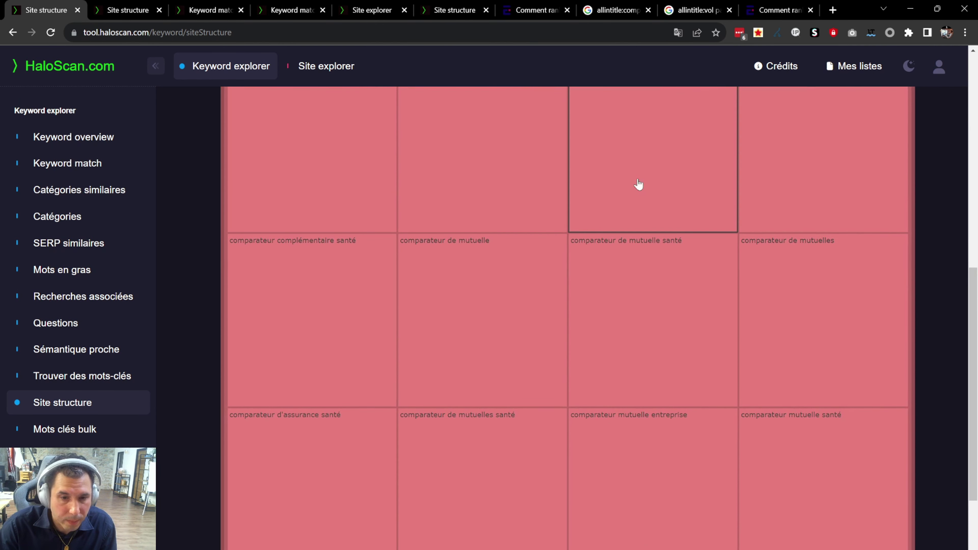
pyautogui.scroll(5, 612, 278)
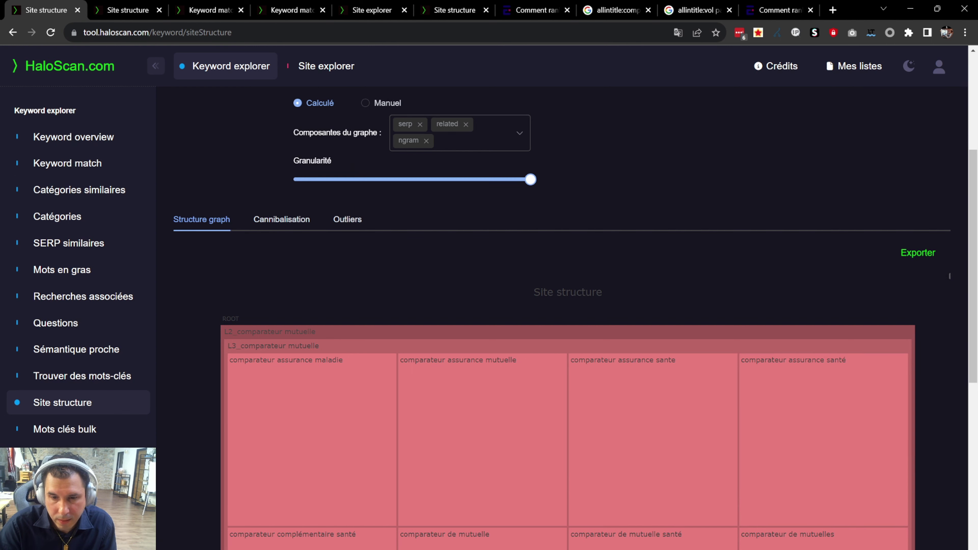
pyautogui.scroll(-1, 831, 369)
pyautogui.scroll(-2, 878, 407)
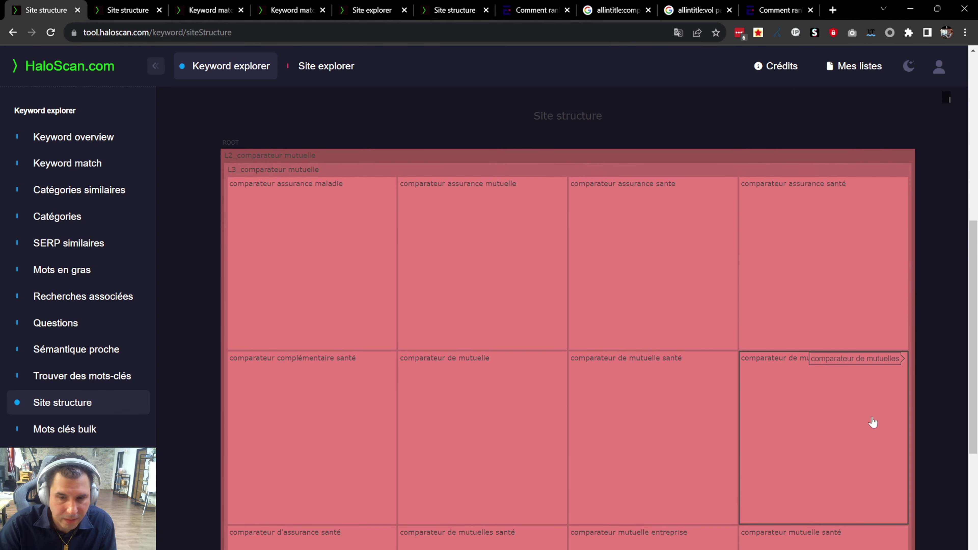
pyautogui.scroll(-4, 697, 430)
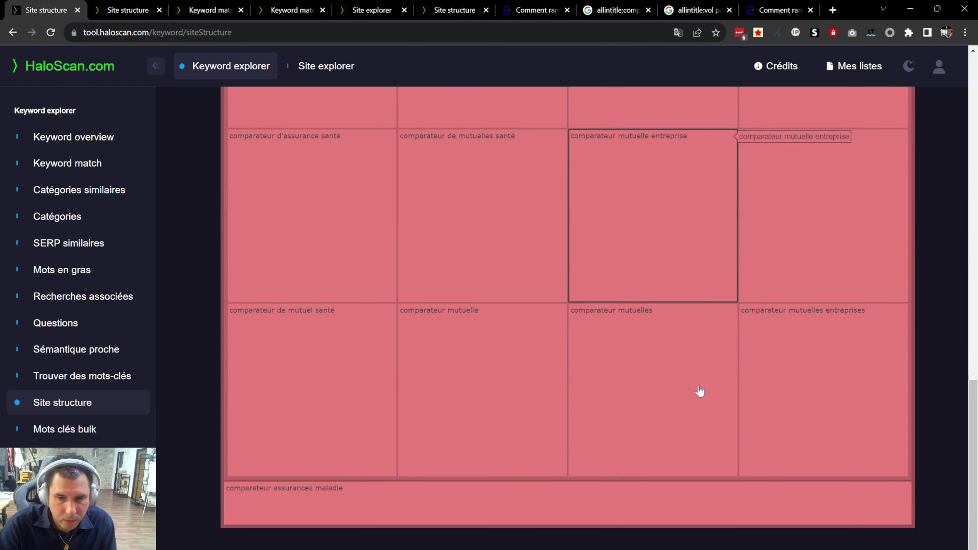
pyautogui.scroll(8, 698, 393)
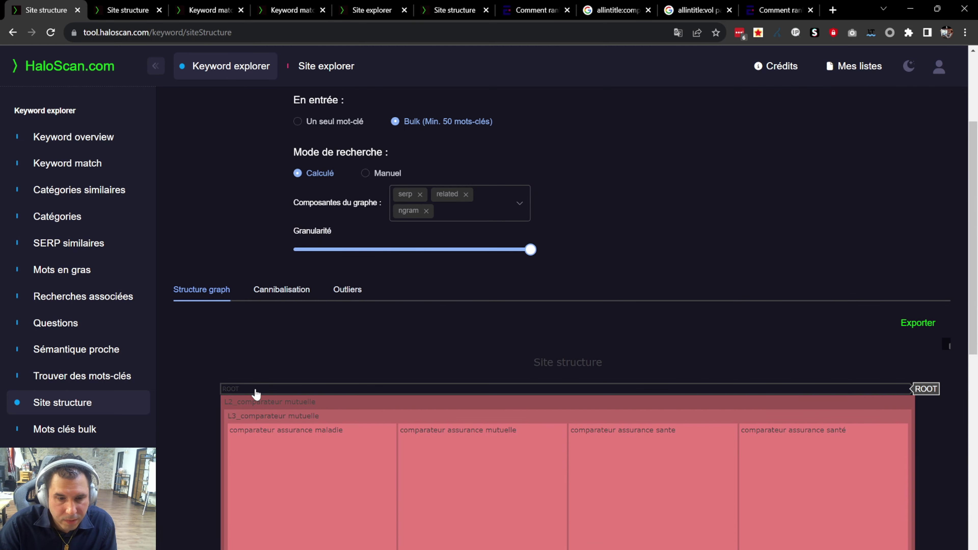
pyautogui.click(255, 390)
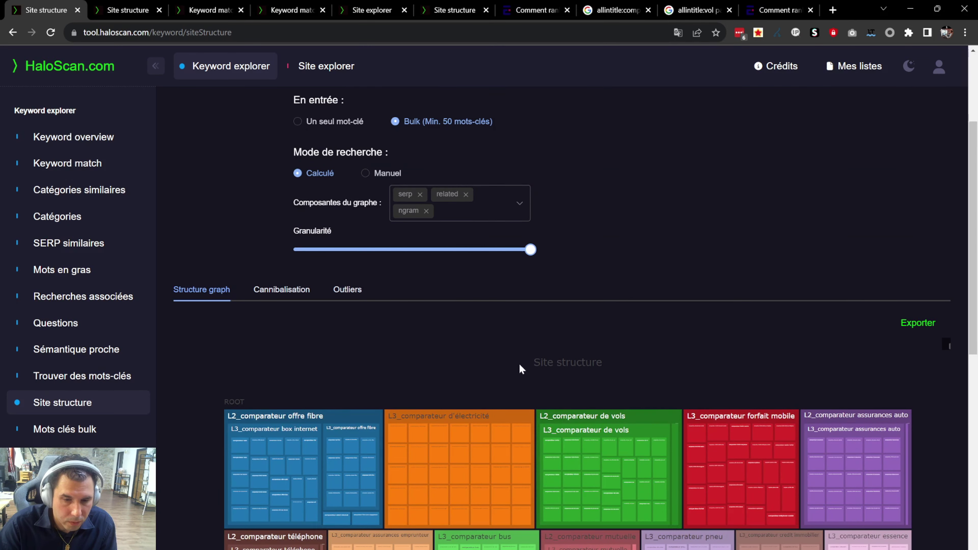
# Export the site structure data as CSV and open the file in LibreOffice Calc, accepting the UTF-8 text import settings.
pyautogui.scroll(-4, 631, 349)
pyautogui.scroll(-3, 720, 403)
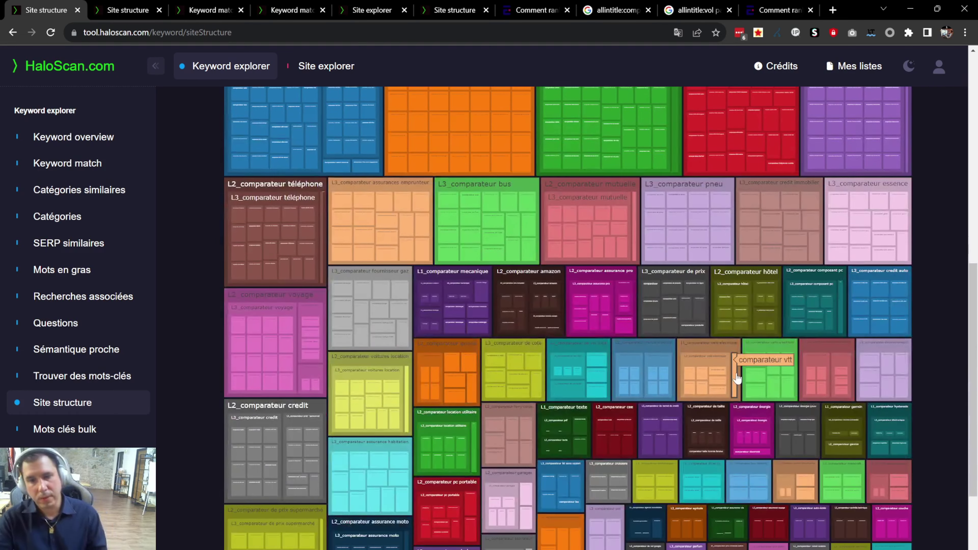
pyautogui.scroll(1, 731, 351)
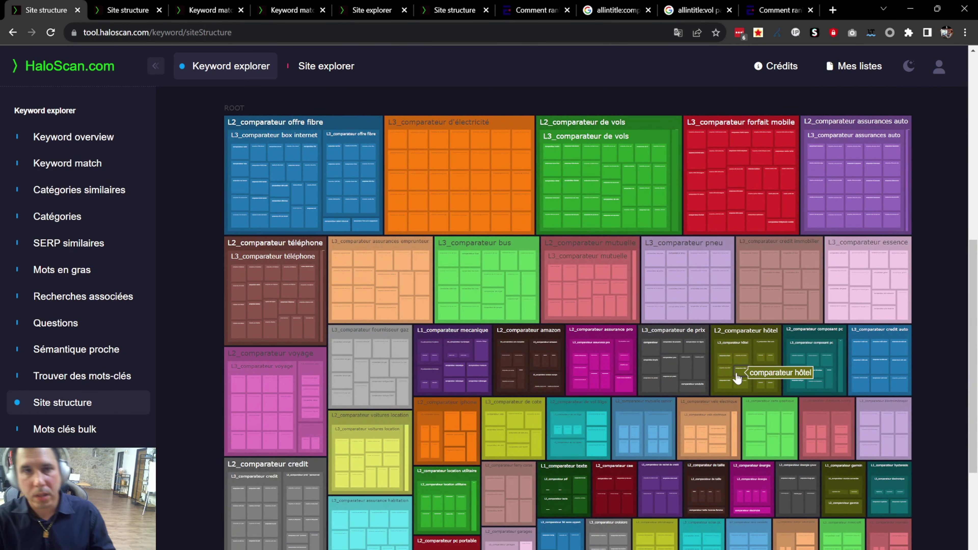
pyautogui.scroll(4, 851, 335)
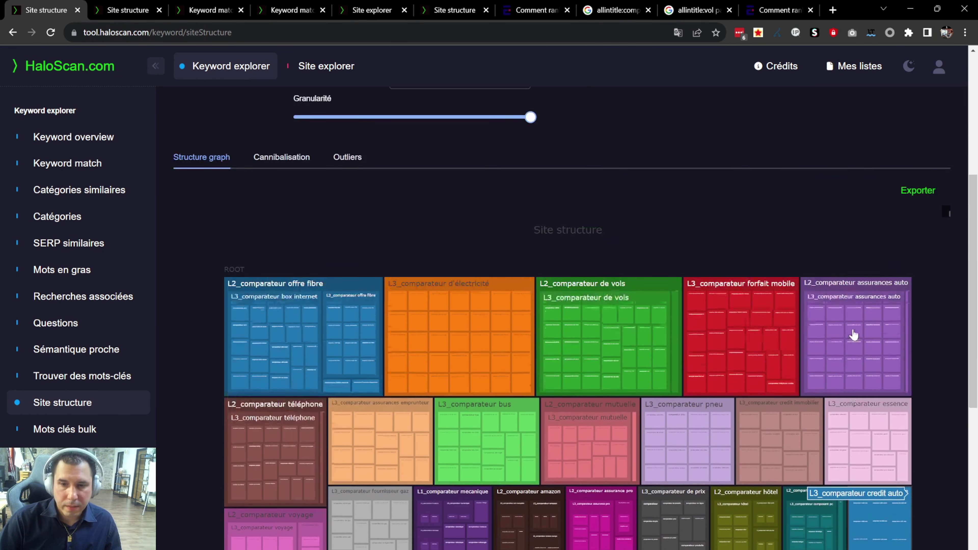
pyautogui.click(912, 213)
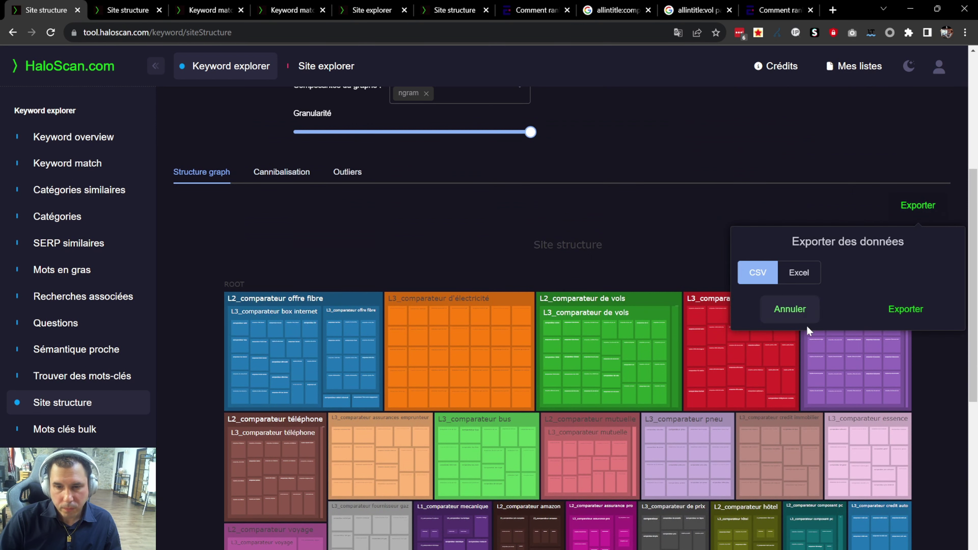
pyautogui.click(914, 312)
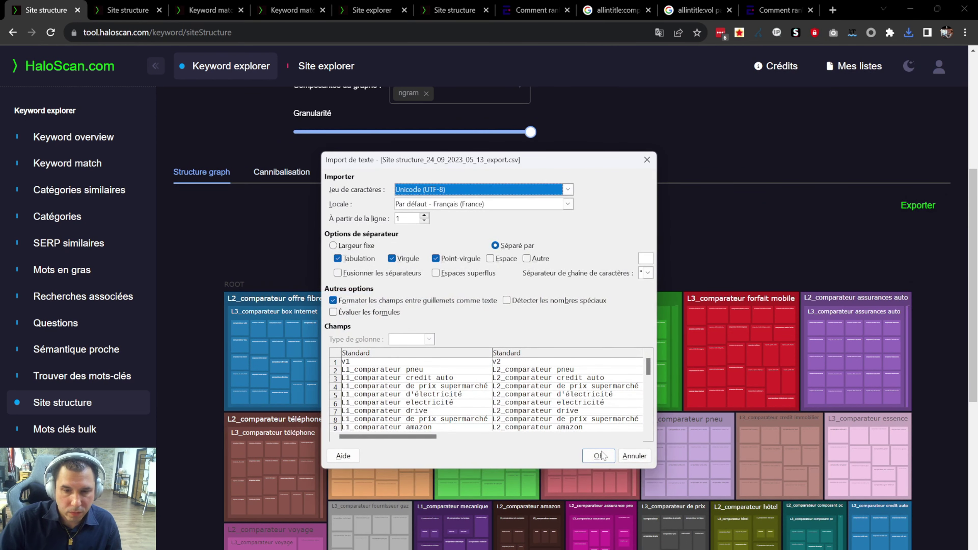
pyautogui.click(598, 456)
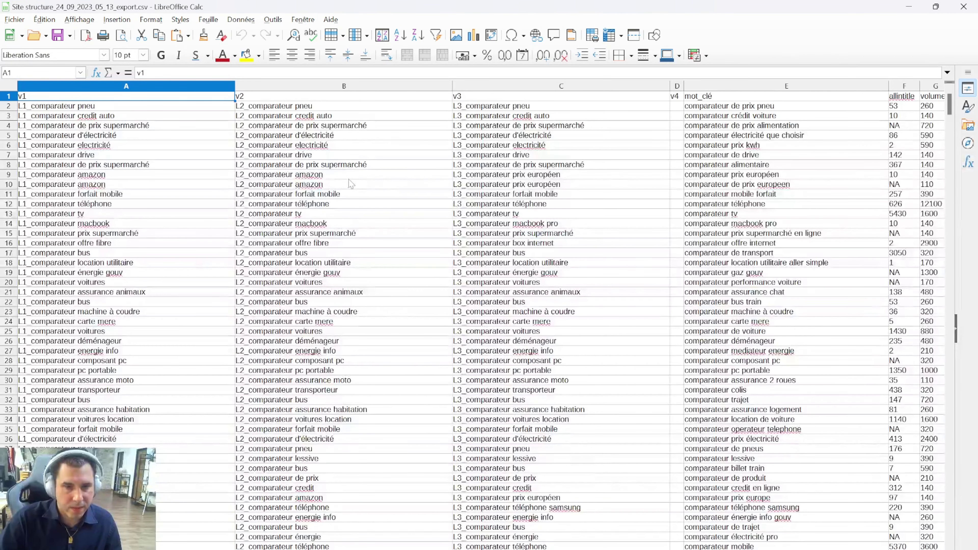
# Sort the sheet in ascending order by the v1 column, extending the sort range to the neighbouring data columns.
pyautogui.click(786, 175)
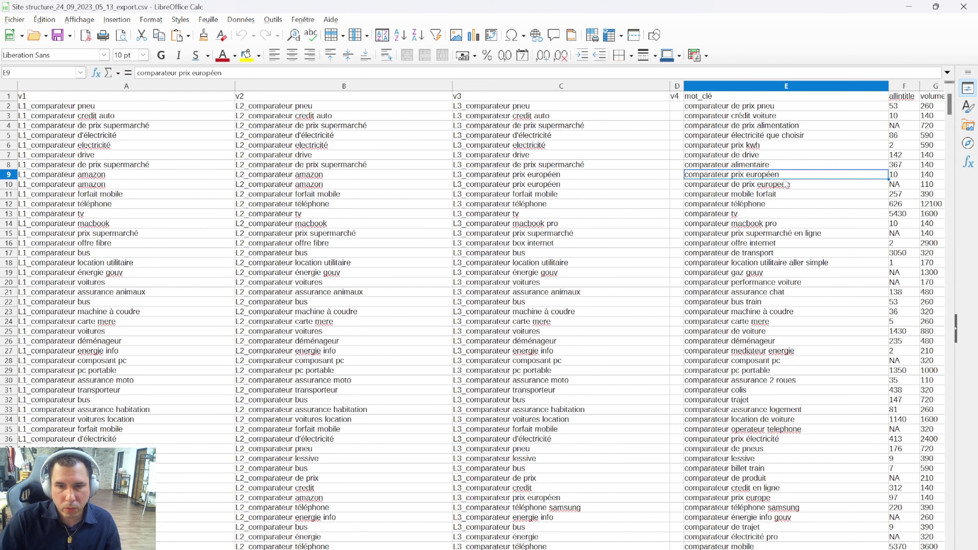
pyautogui.scroll(-5, 801, 154)
pyautogui.scroll(4, 778, 235)
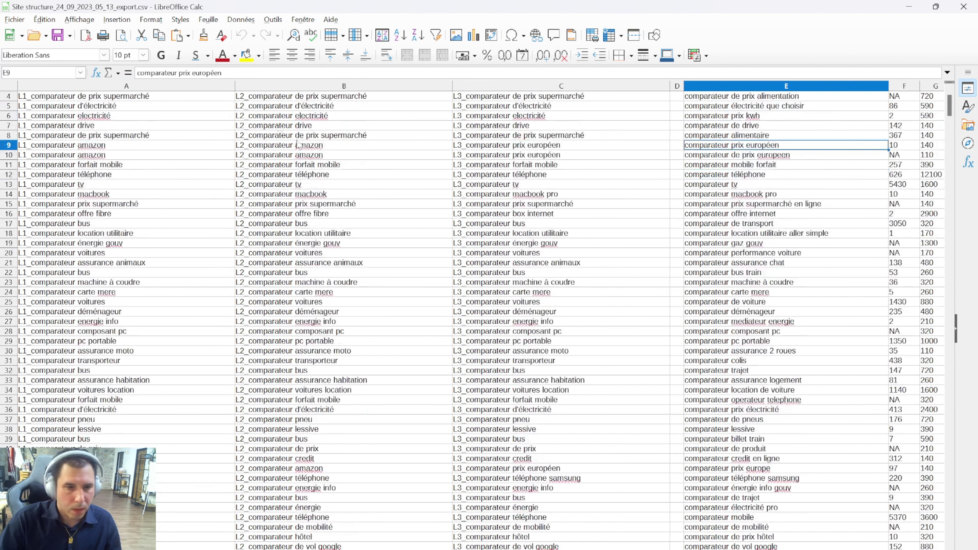
pyautogui.click(219, 86)
pyautogui.click(399, 35)
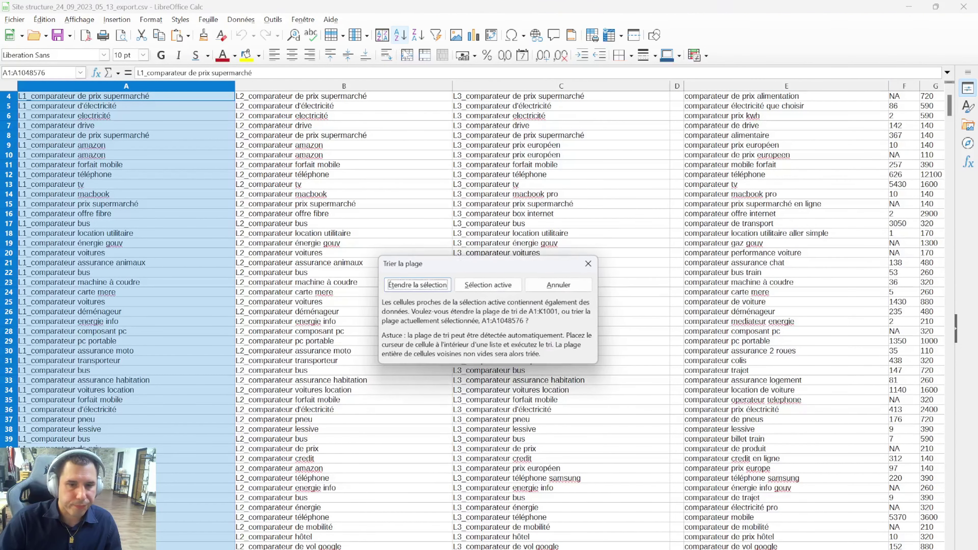
pyautogui.click(436, 289)
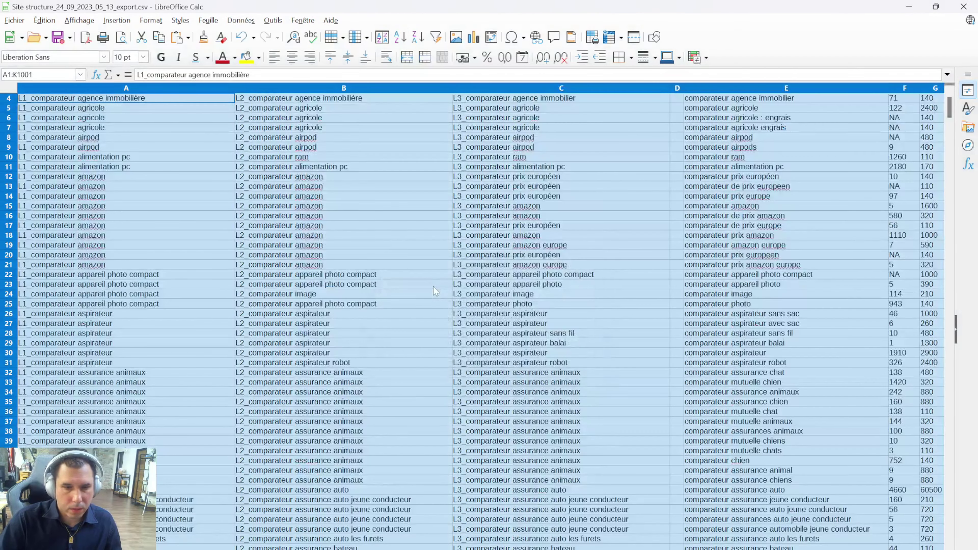
# Review the sorted clusters down the sheet, checking the keywords grouped under L1_comparateur assurances auto and continuing to the credit clusters.
pyautogui.click(208, 218)
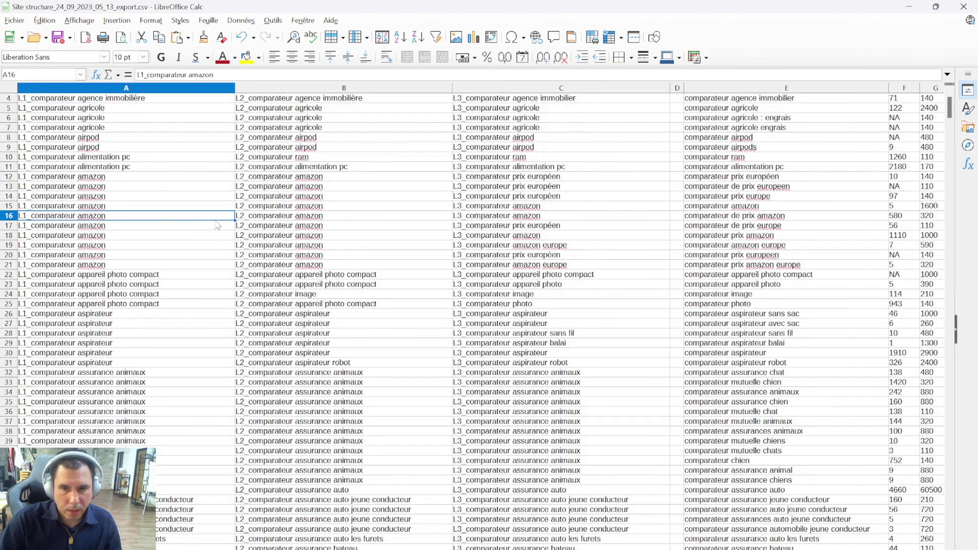
pyautogui.scroll(-4, 536, 271)
pyautogui.scroll(-6, 340, 322)
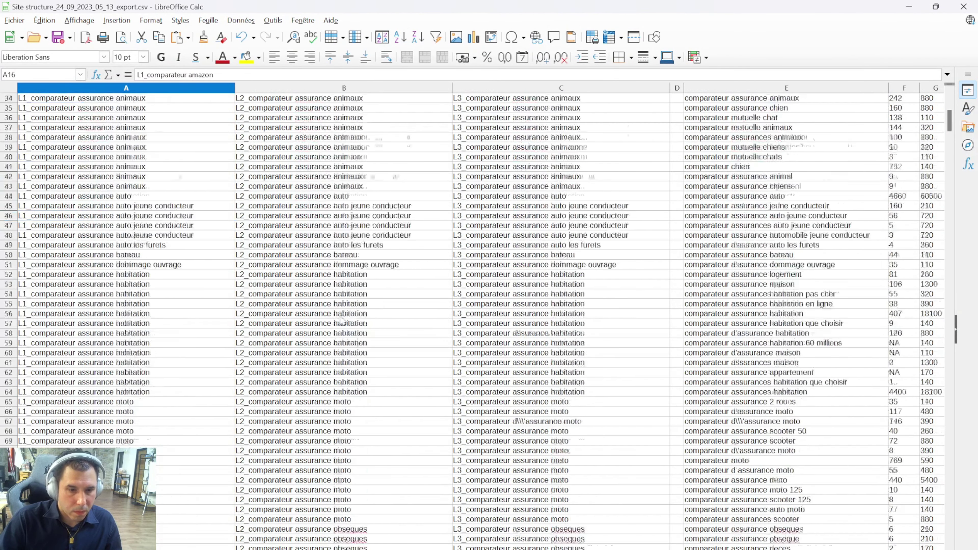
pyautogui.scroll(-19, 340, 322)
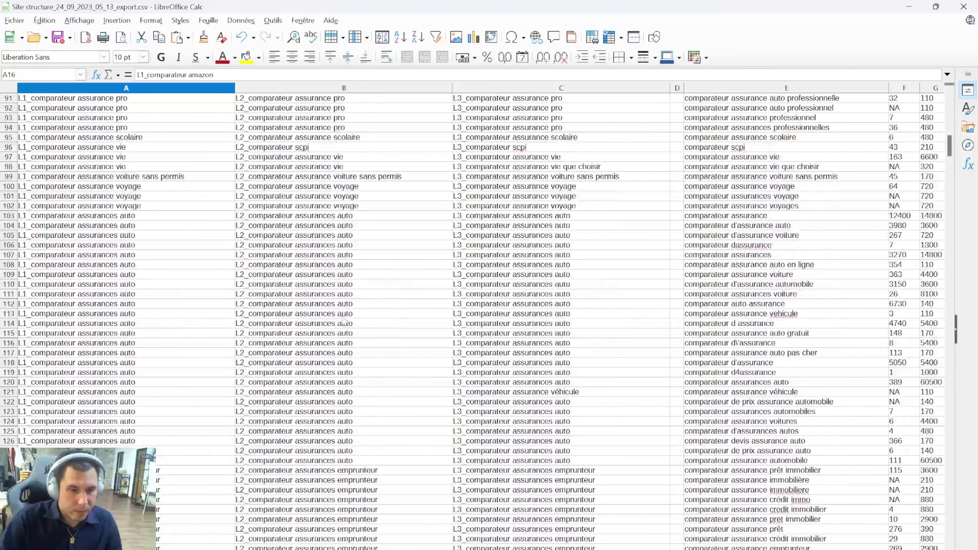
pyautogui.scroll(-5, 344, 322)
pyautogui.scroll(4, 301, 327)
pyautogui.click(106, 189)
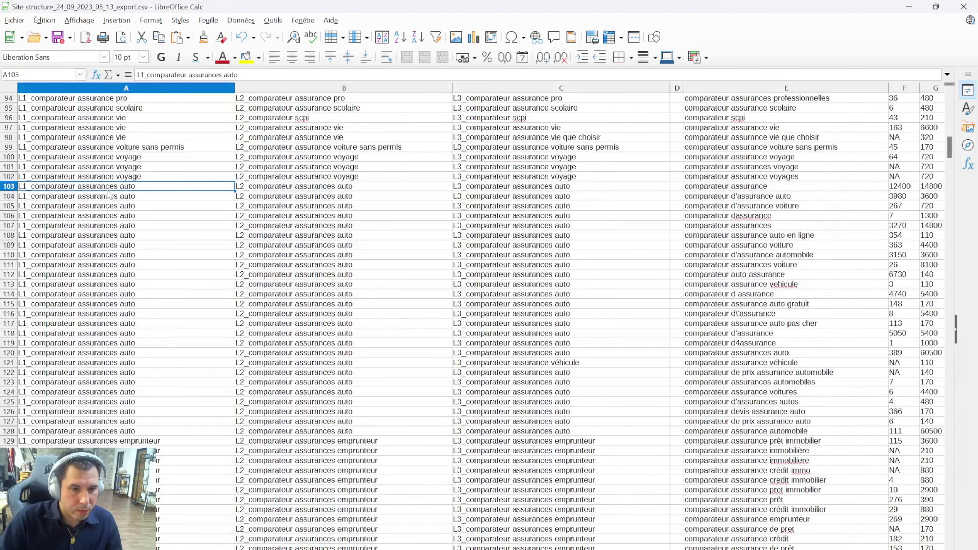
pyautogui.click(731, 198)
pyautogui.click(736, 189)
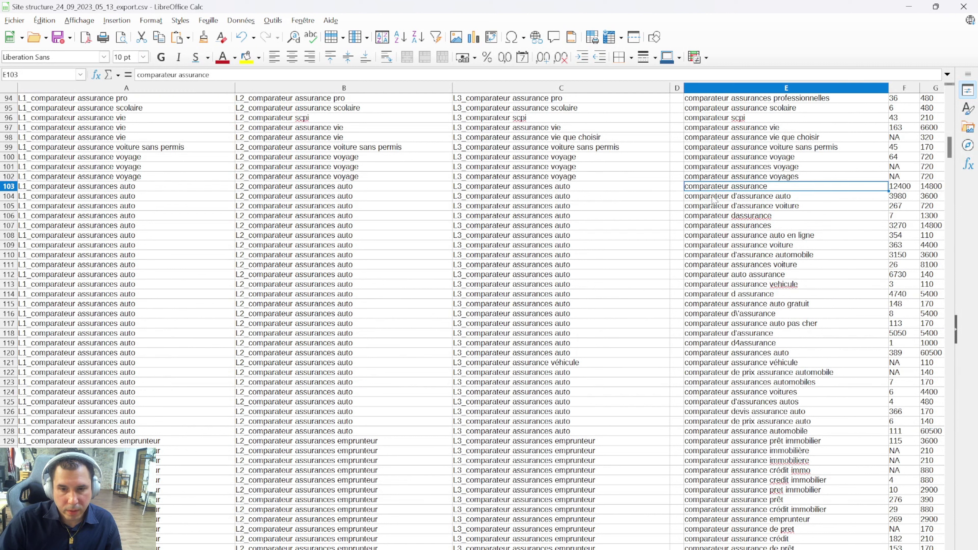
pyautogui.click(757, 197)
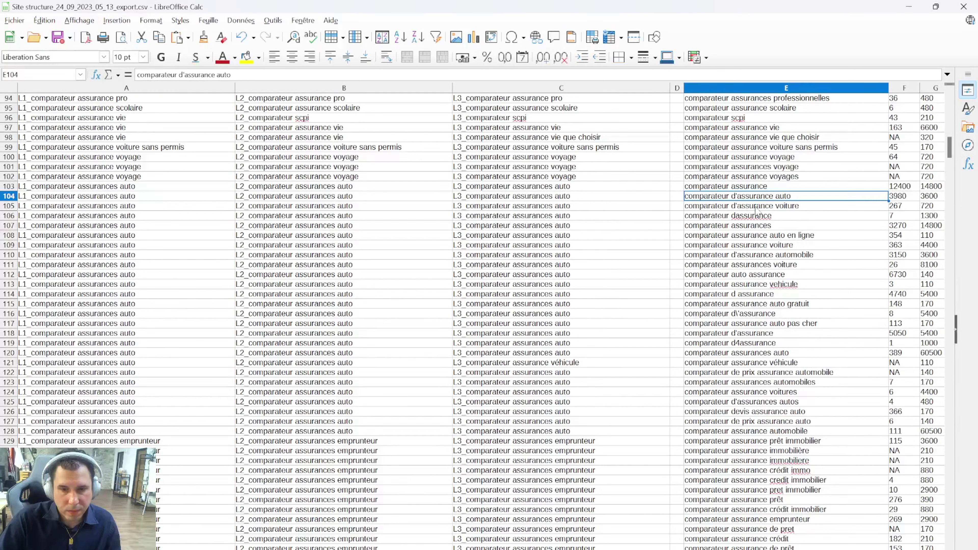
pyautogui.click(755, 207)
pyautogui.scroll(-20, 159, 304)
pyautogui.click(159, 304)
pyautogui.scroll(-17, 159, 305)
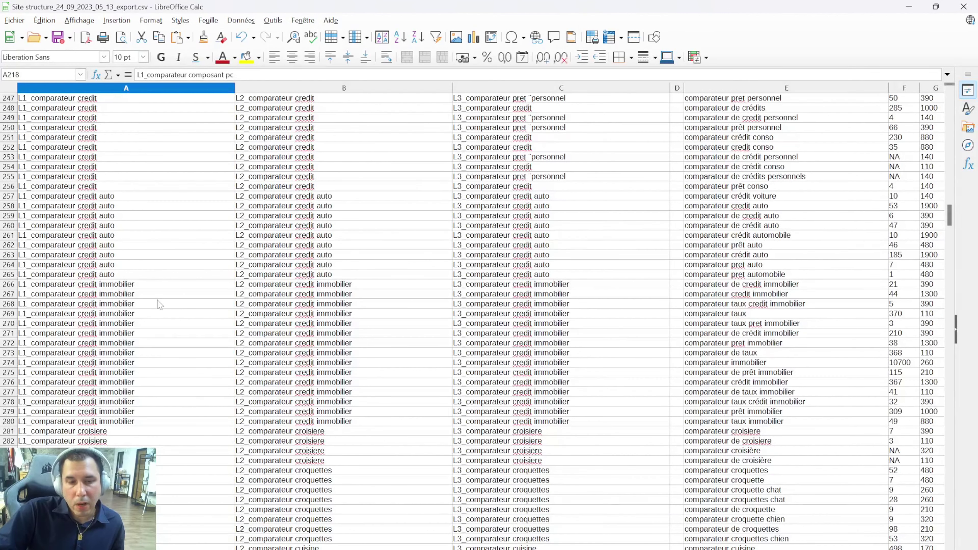
# Switch back to HaloScan in the browser and review the site structure's keyword input and search settings.
pyautogui.click(915, 10)
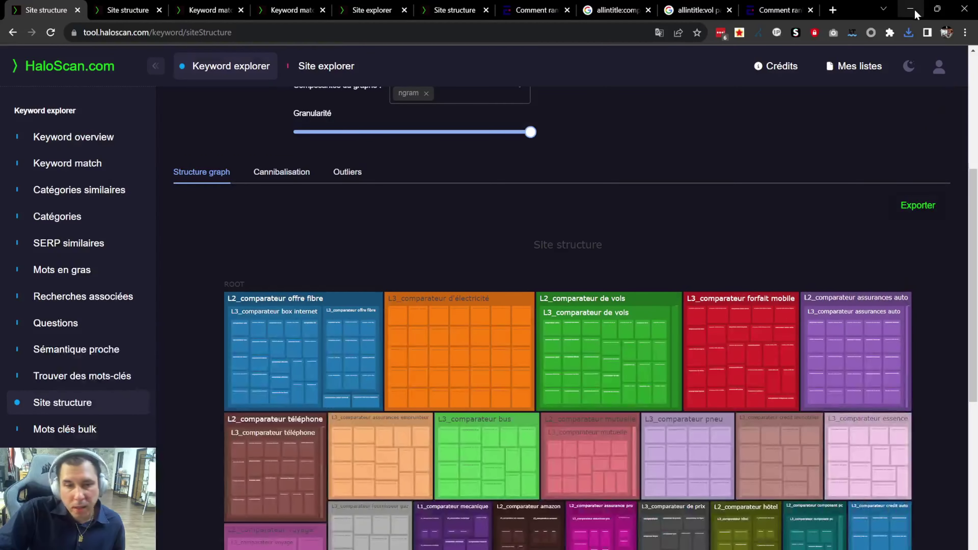
pyautogui.scroll(5, 530, 334)
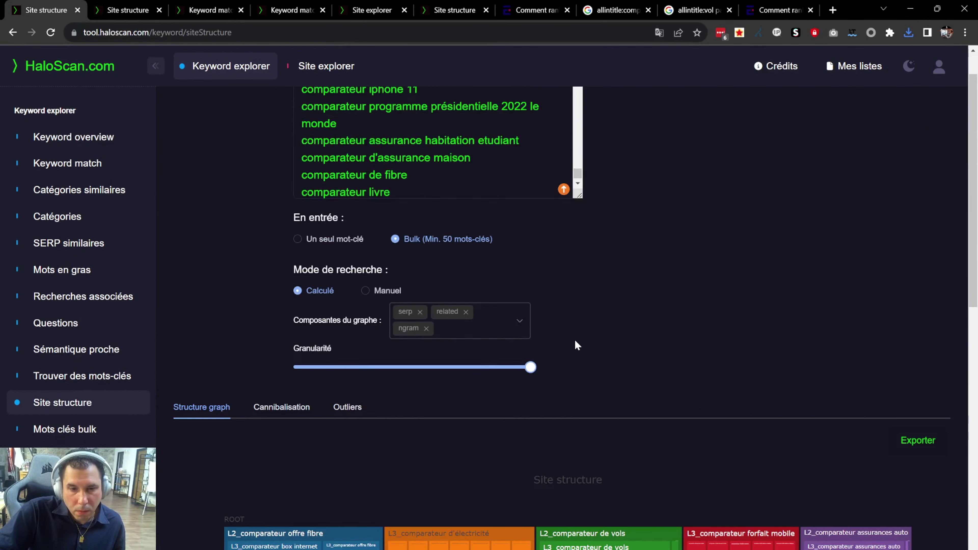
pyautogui.scroll(1, 593, 346)
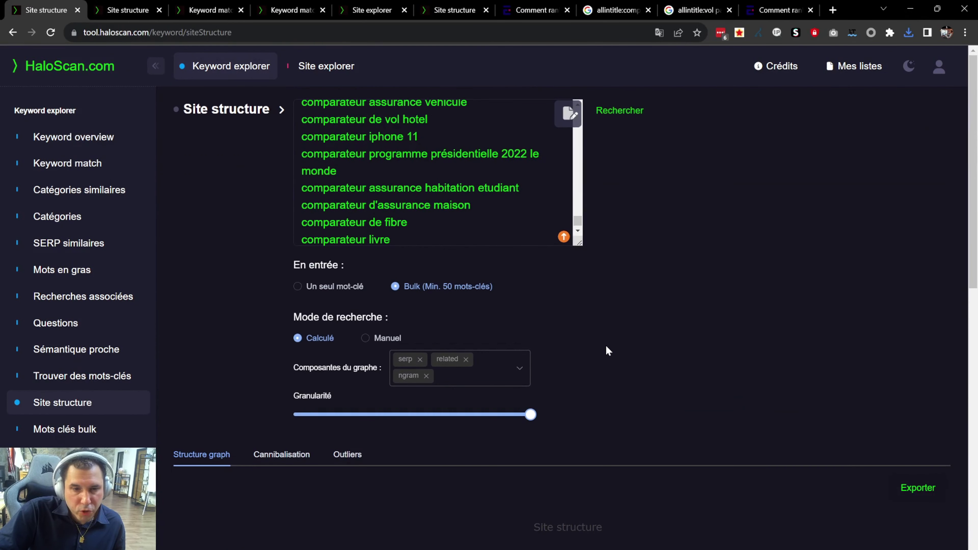
# Open the Site explorer and run a site overview search for mutuelle.fr.
pyautogui.click(329, 77)
pyautogui.click(424, 111)
pyautogui.write('mutuelle.fr')
pyautogui.press('Return')
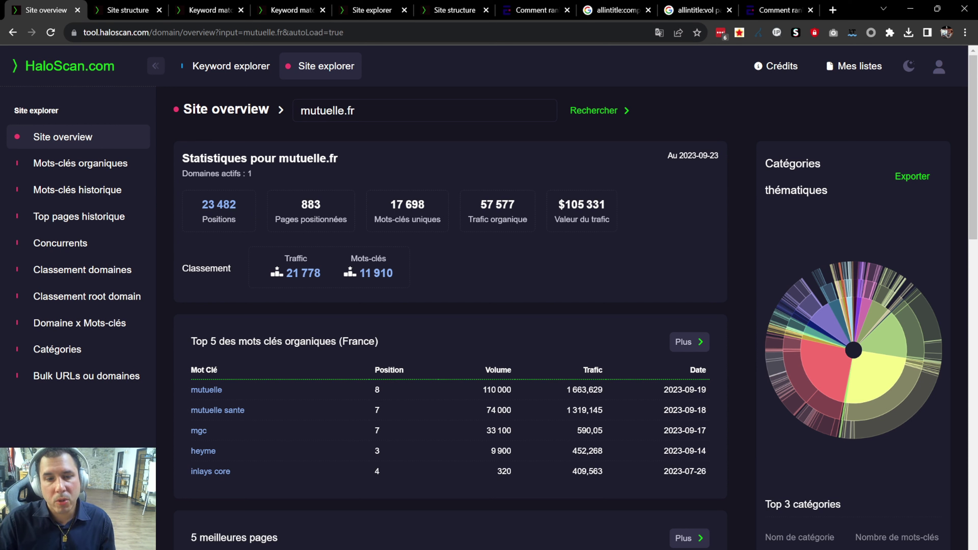